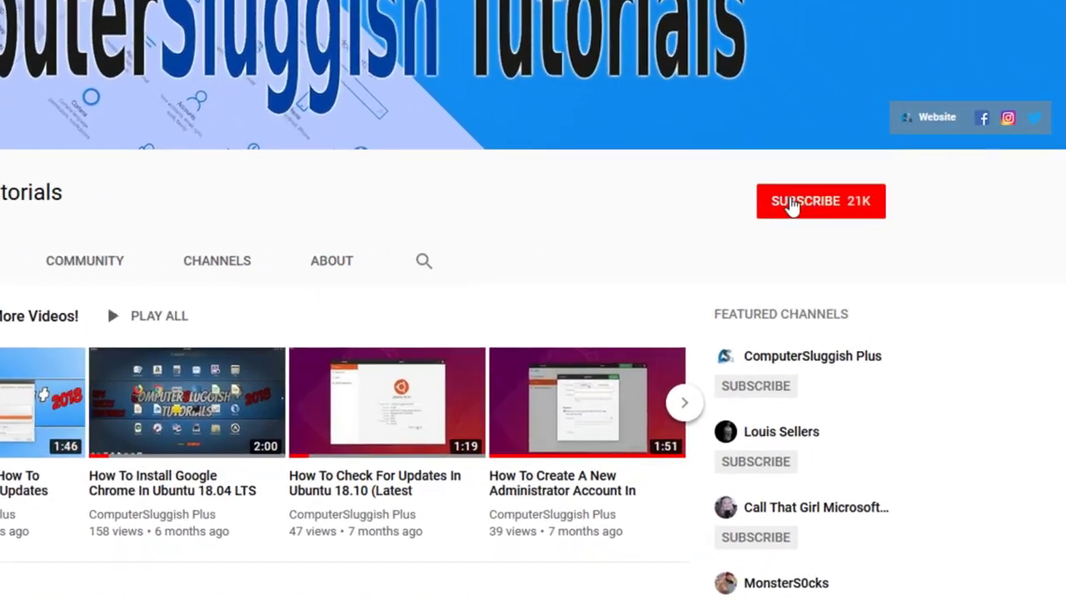
# Subscribe to the ComputerSluggish Tutorials channel and turn on its notification bell
pyautogui.click(833, 212)
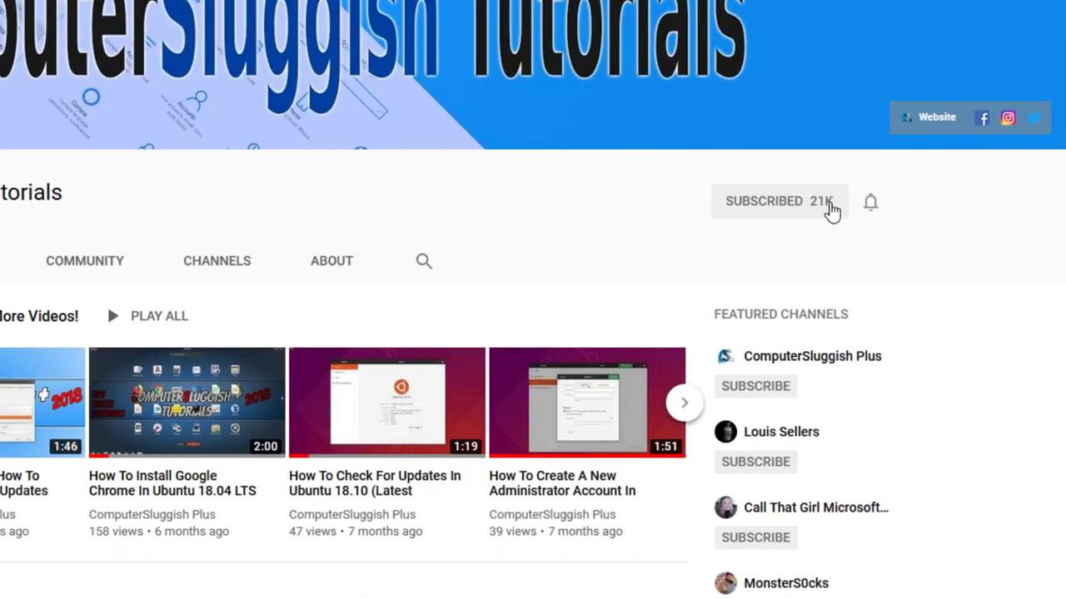
pyautogui.click(871, 205)
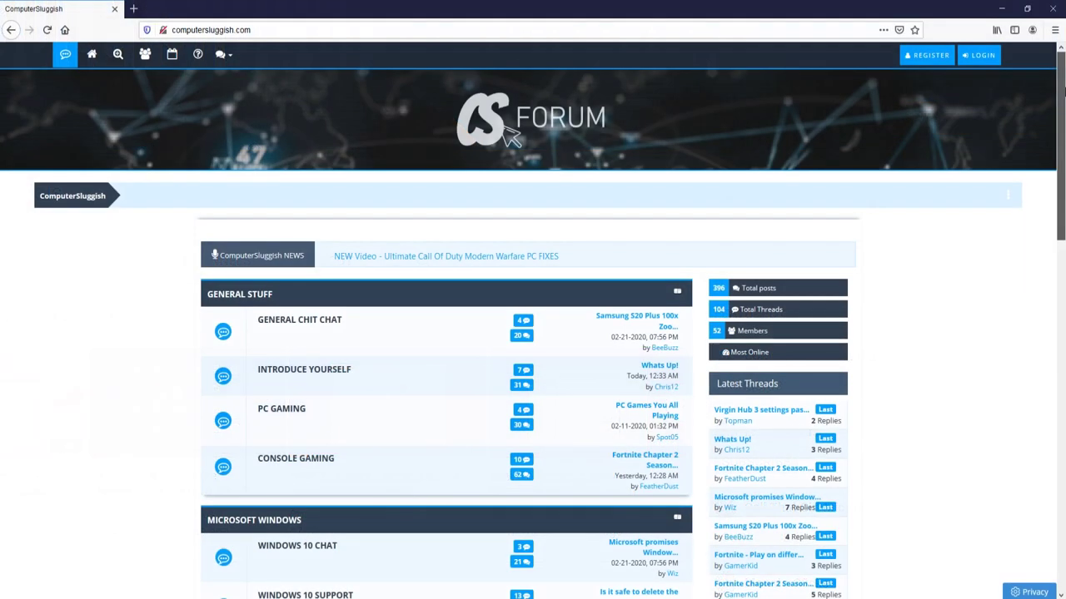
# Scroll the computersluggish.com forum home page down to its lower boards
pyautogui.scroll(-2, 512, 77)
pyautogui.moveTo(1062, 114); pyautogui.dragTo(1063, 250)
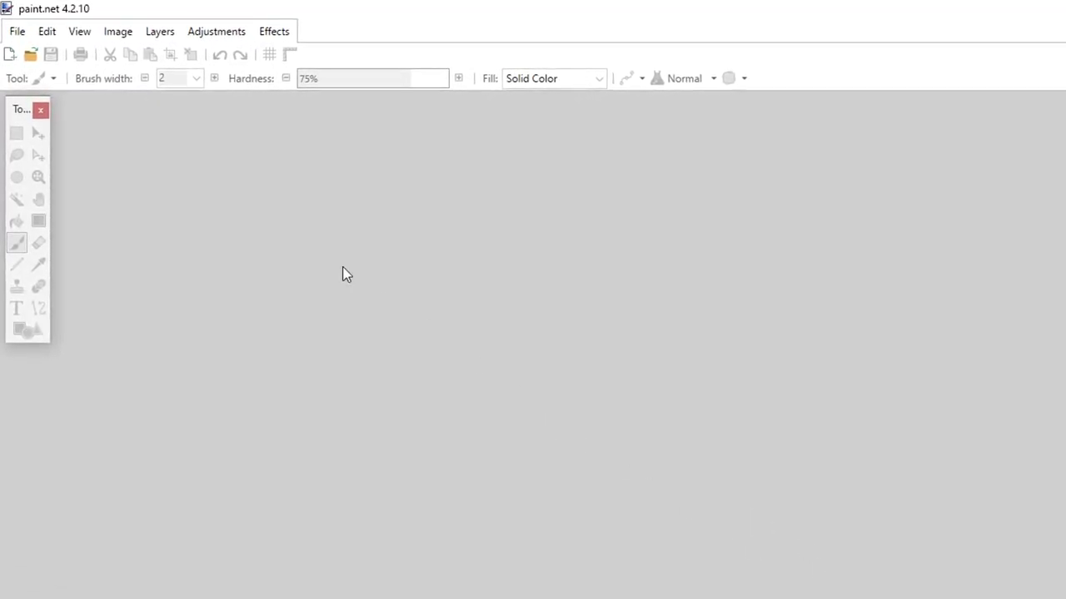
pyautogui.click(6, 36)
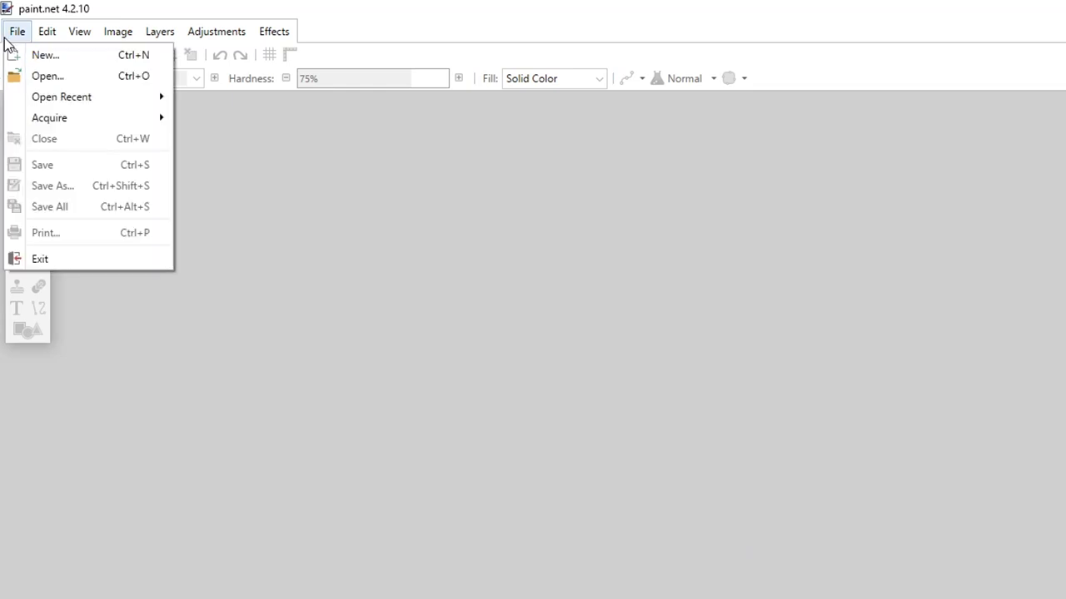
# Create a new blank image with width and height both 1200 pixels
pyautogui.click(50, 55)
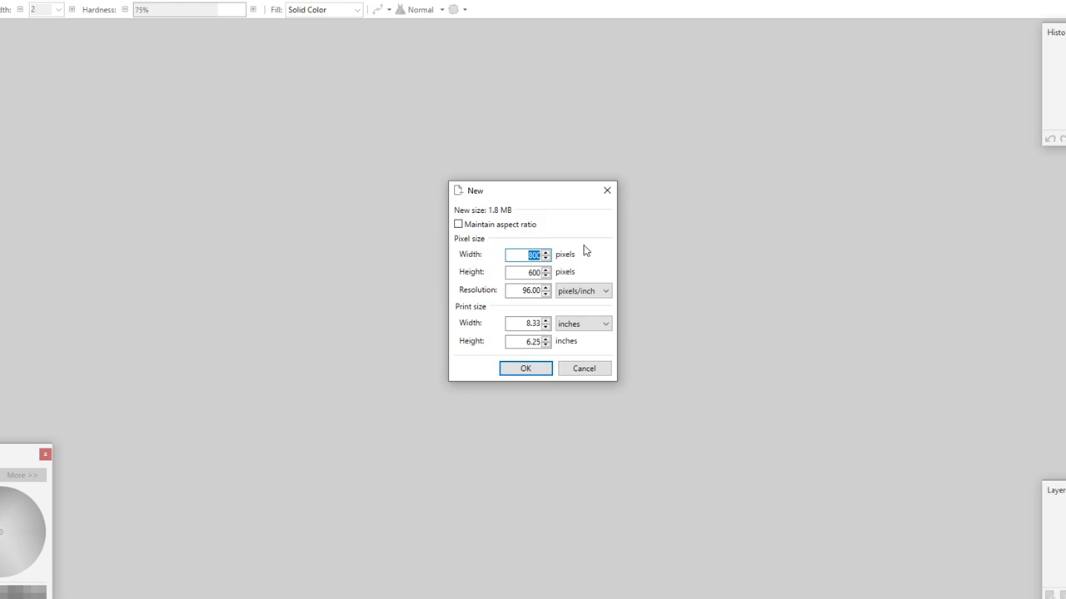
pyautogui.write('1200')
pyautogui.doubleClick(533, 273)
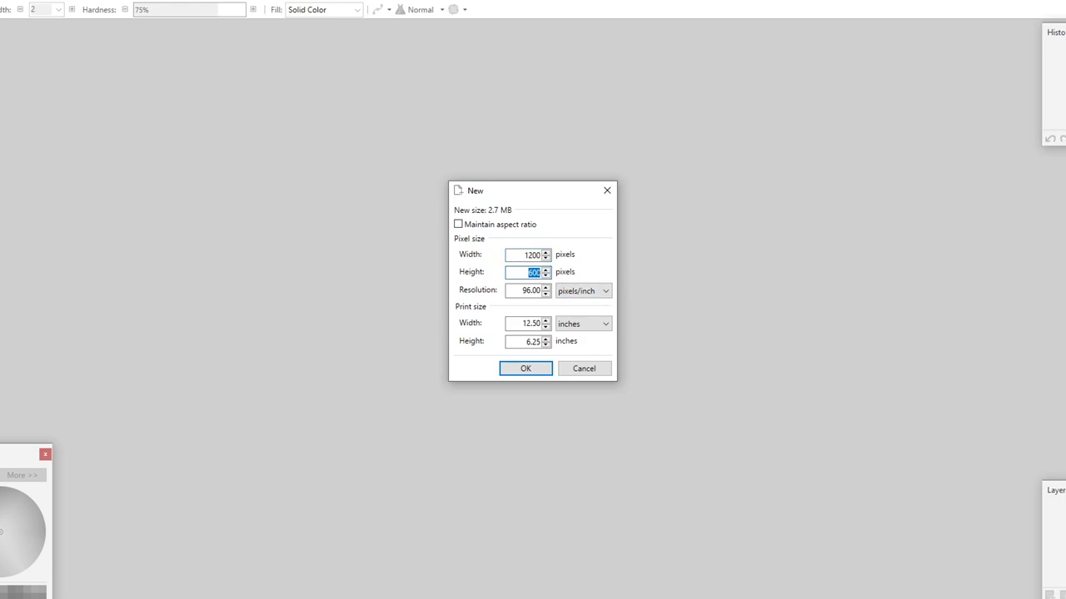
pyautogui.write('1200')
pyautogui.click(522, 371)
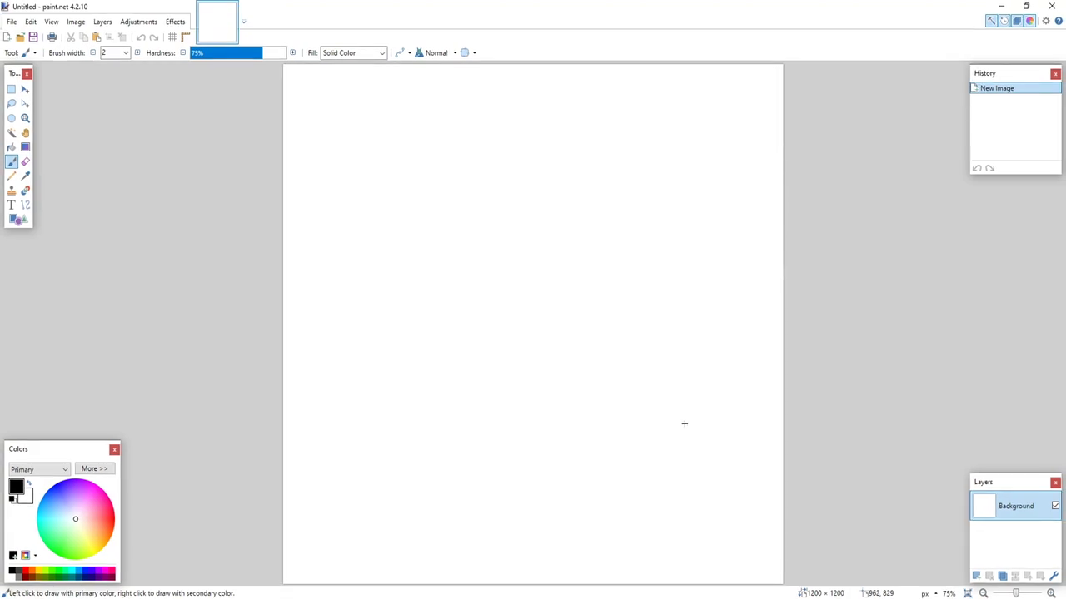
pyautogui.scroll(2, 679, 311)
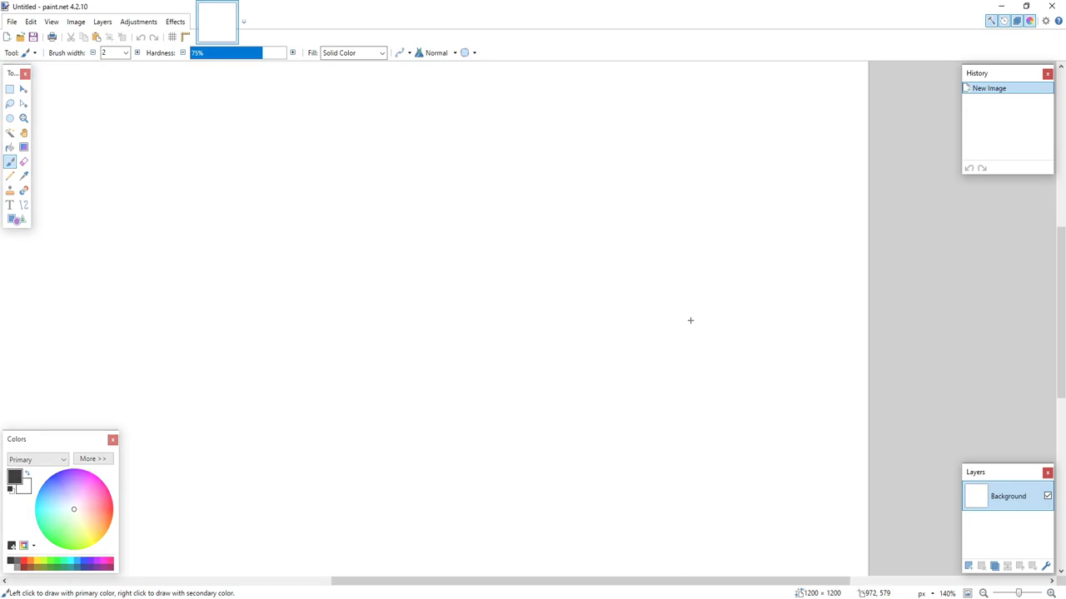
pyautogui.scroll(-3, 692, 322)
pyautogui.scroll(2, 692, 323)
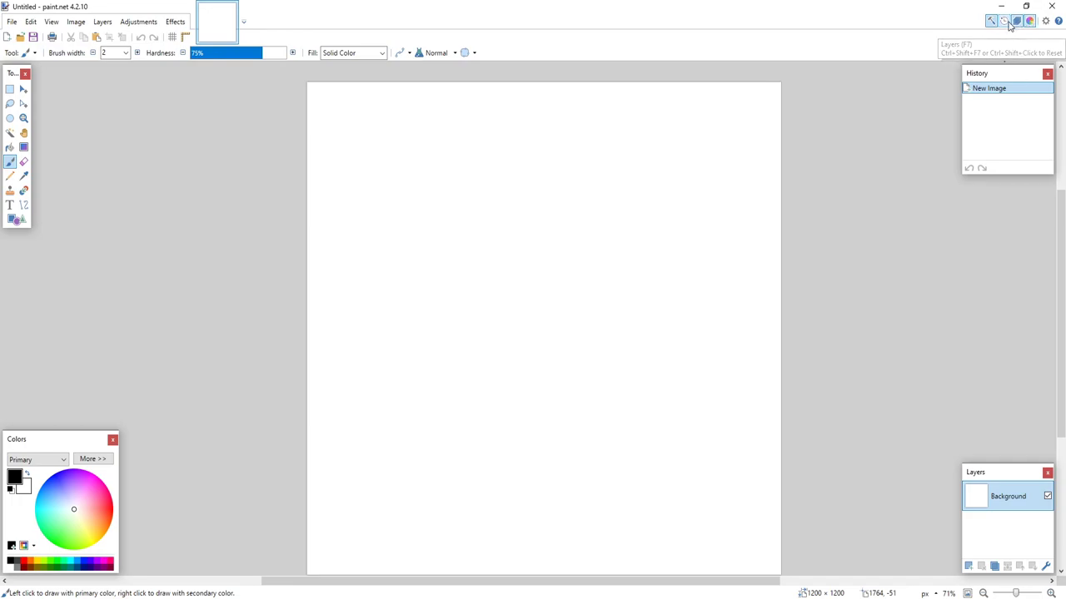
pyautogui.click(992, 21)
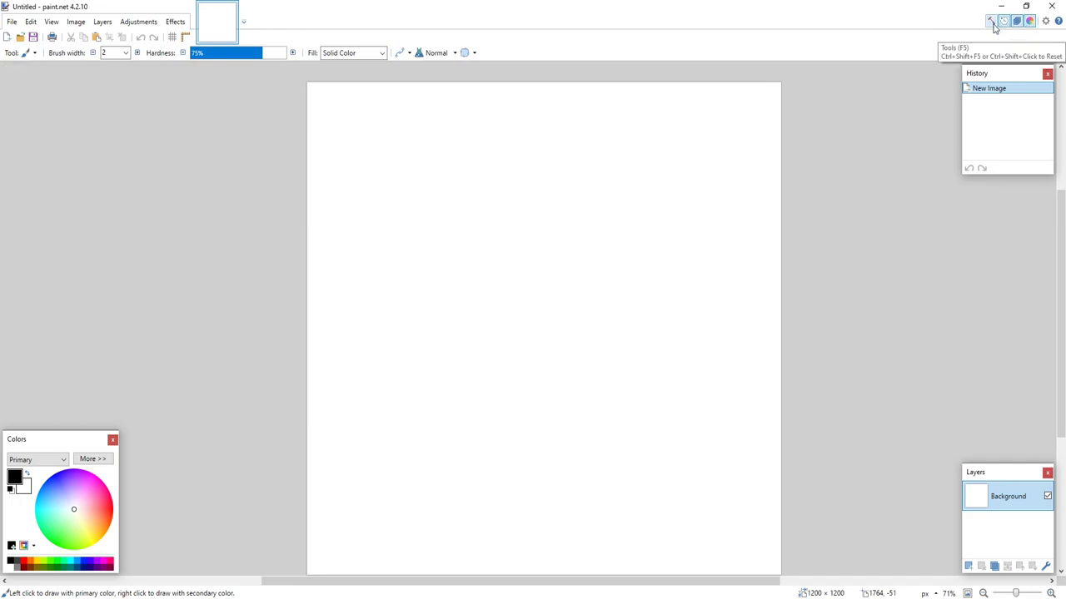
pyautogui.click(1004, 23)
pyautogui.click(1029, 22)
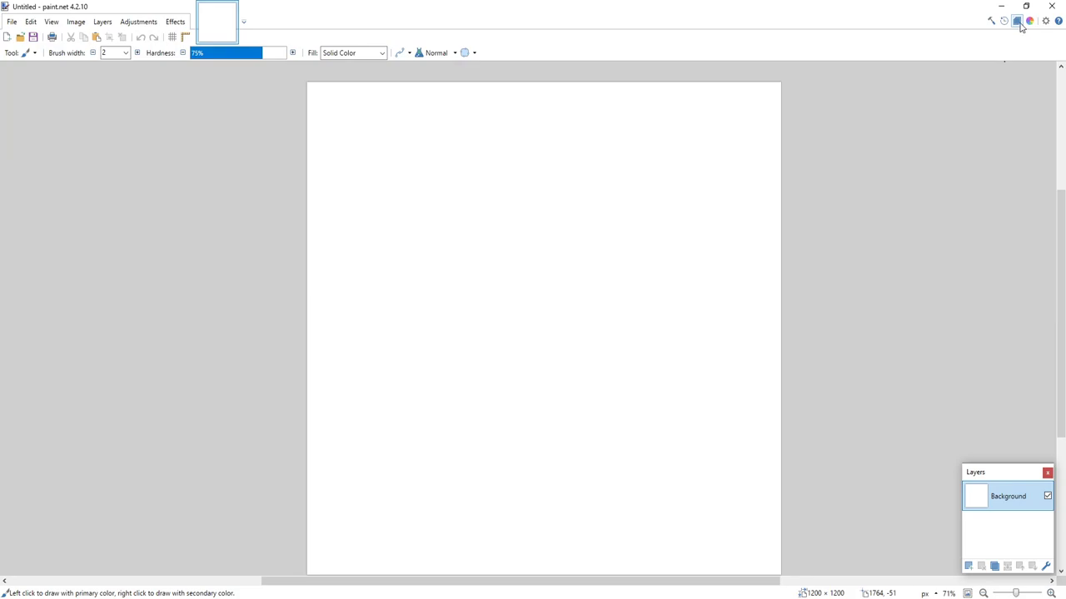
pyautogui.click(1016, 21)
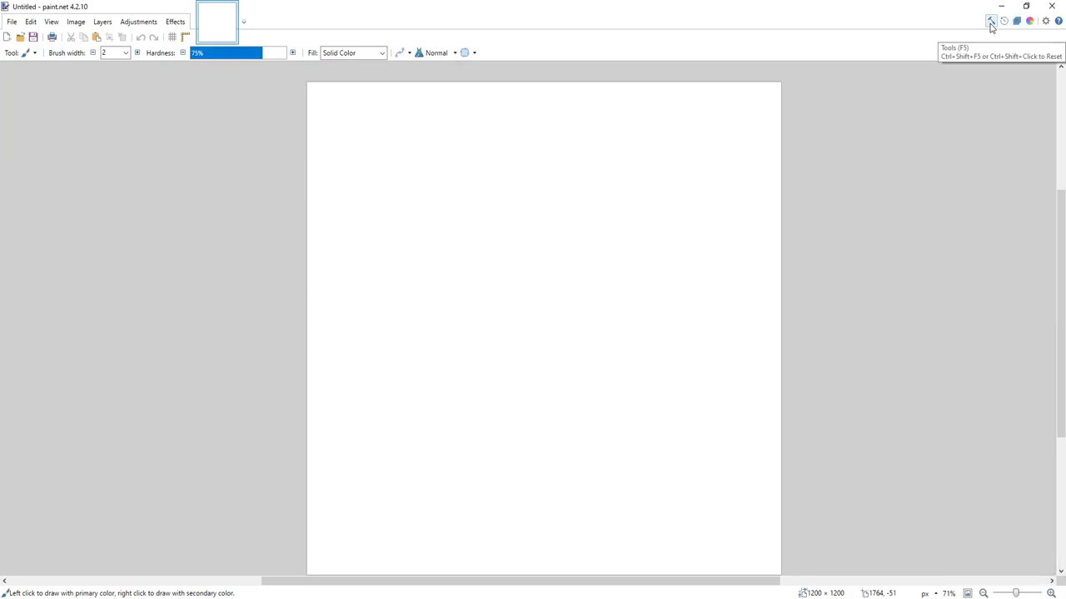
pyautogui.click(991, 23)
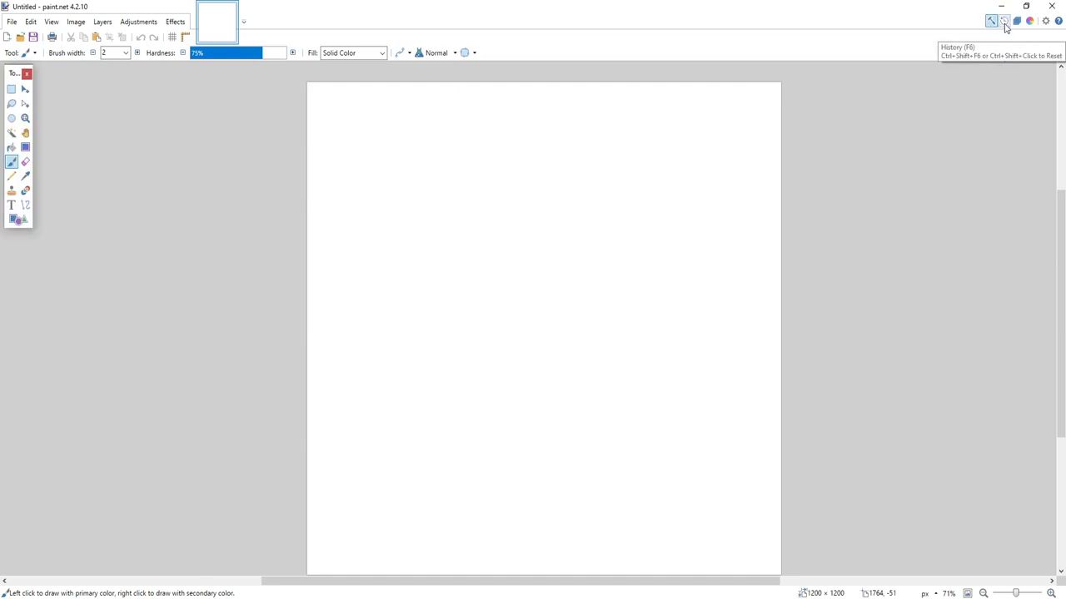
pyautogui.click(1005, 25)
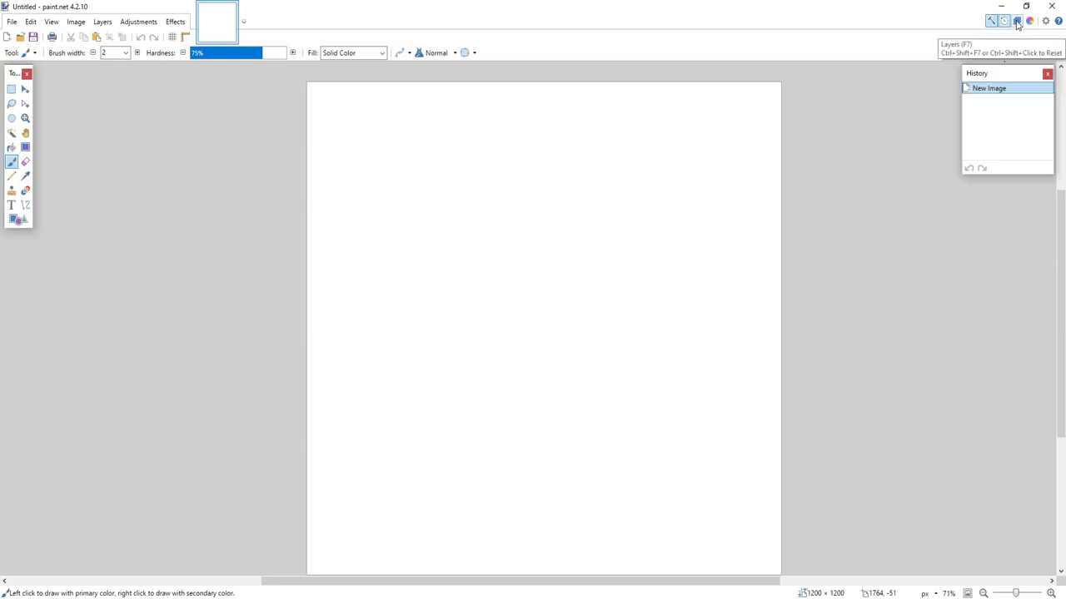
pyautogui.click(1016, 24)
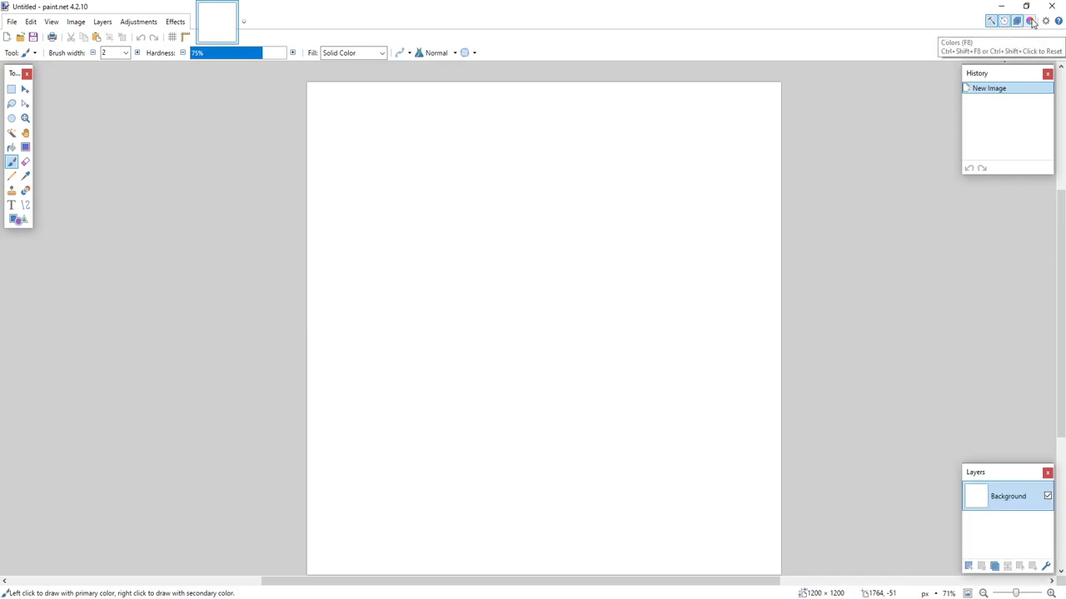
pyautogui.click(1029, 22)
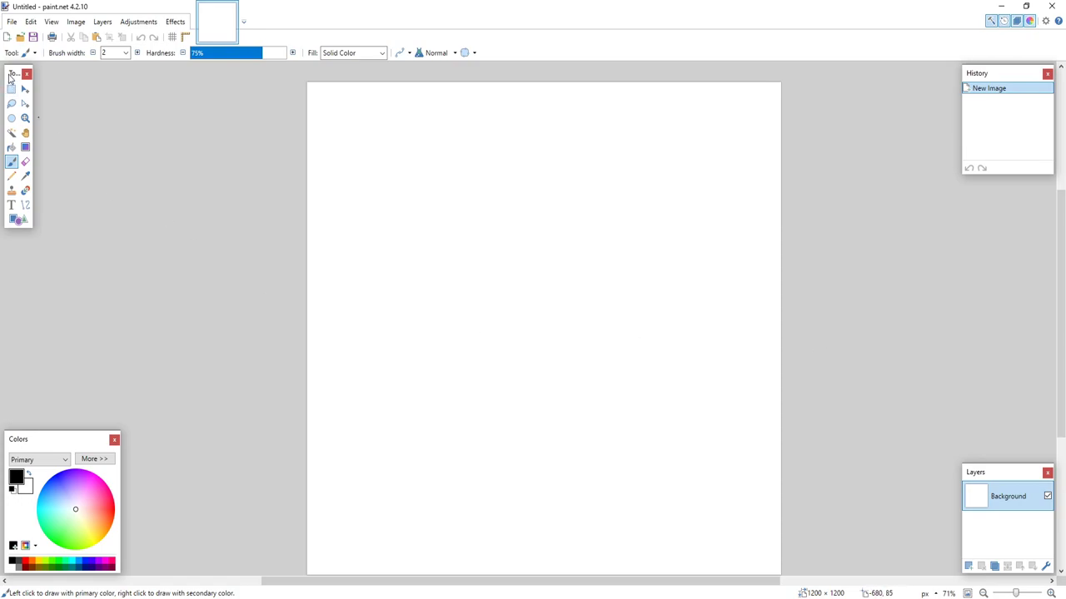
# Pick the Text tool and add a transparent Layer 2 above the Background
pyautogui.click(11, 205)
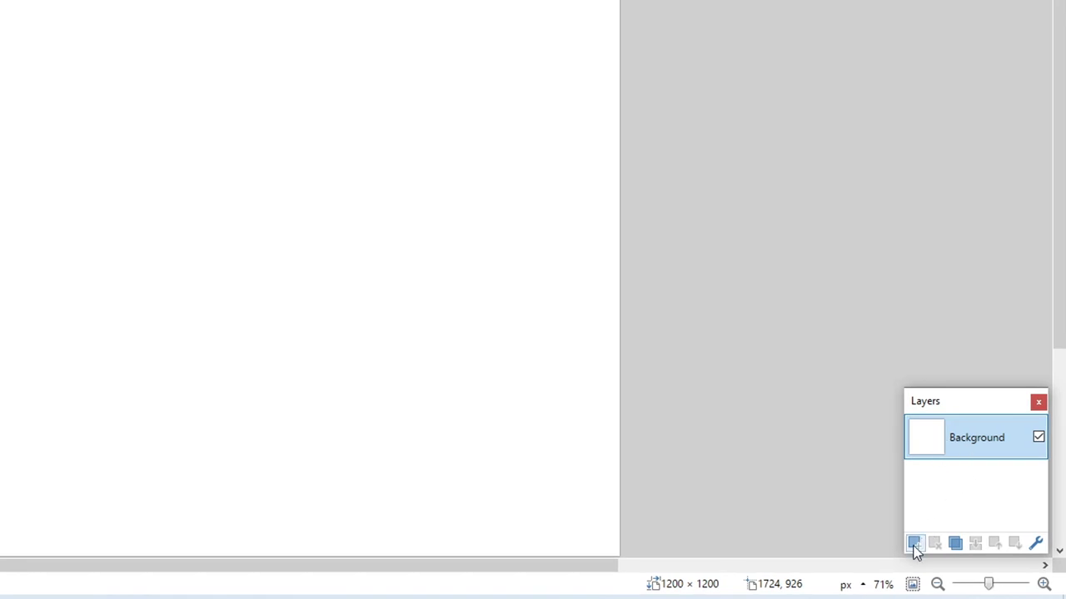
pyautogui.click(914, 546)
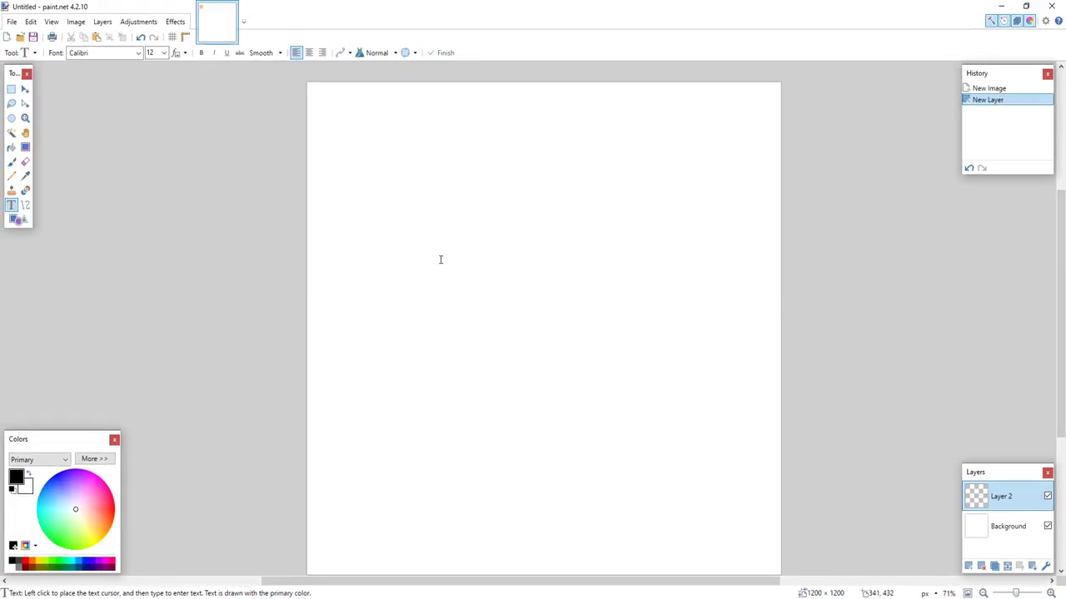
# Type 'computersluggish' on the canvas at font size 84 and move it down-left
pyautogui.click(441, 260)
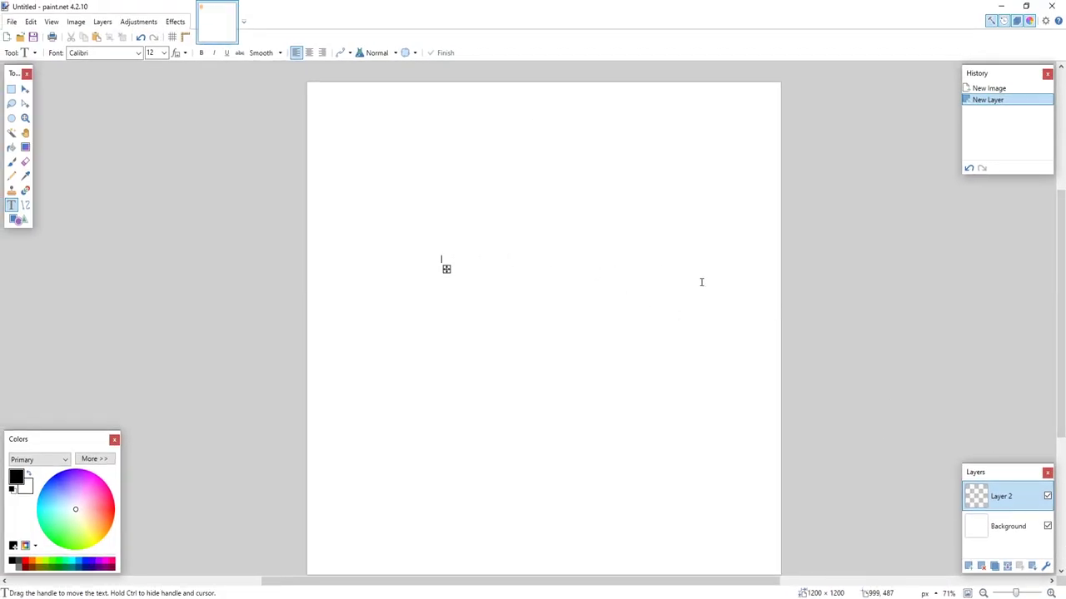
pyautogui.write('c')
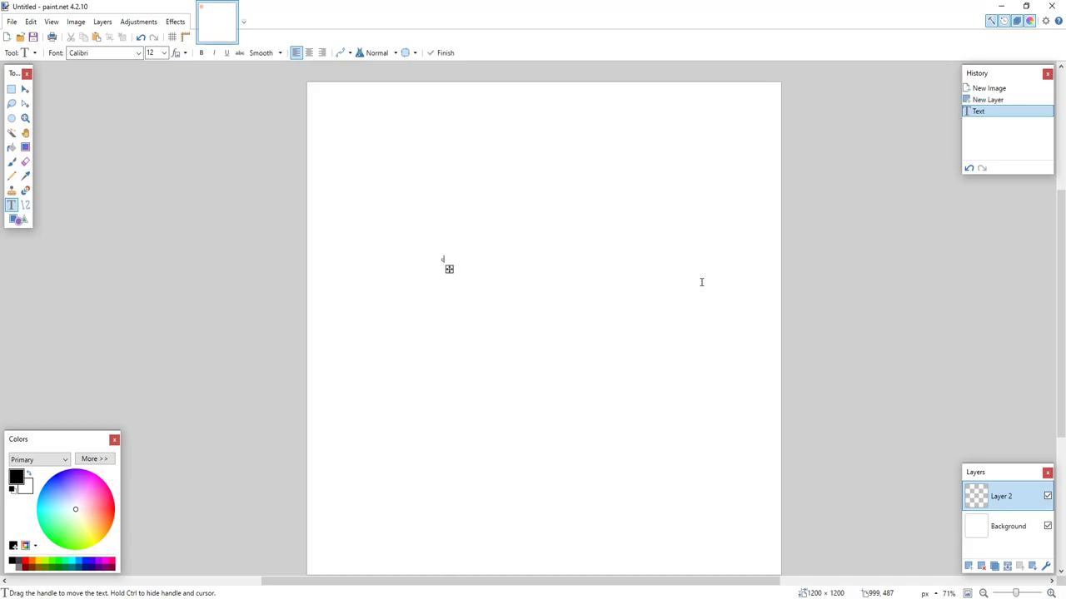
pyautogui.write('omputersluggish')
pyautogui.click(164, 53)
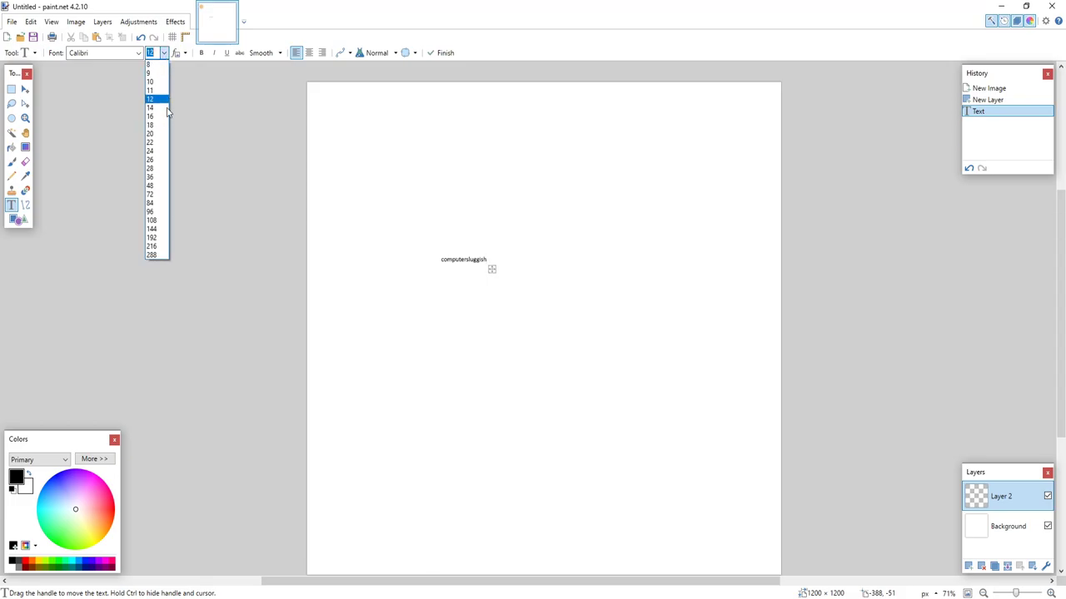
pyautogui.click(157, 204)
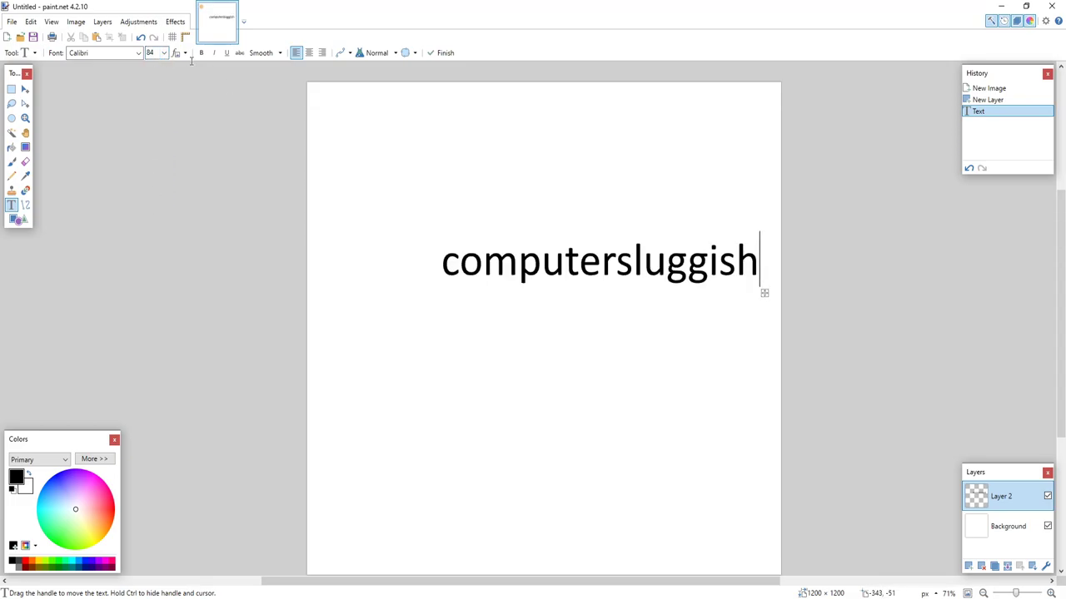
pyautogui.moveTo(765, 293); pyautogui.dragTo(713, 330)
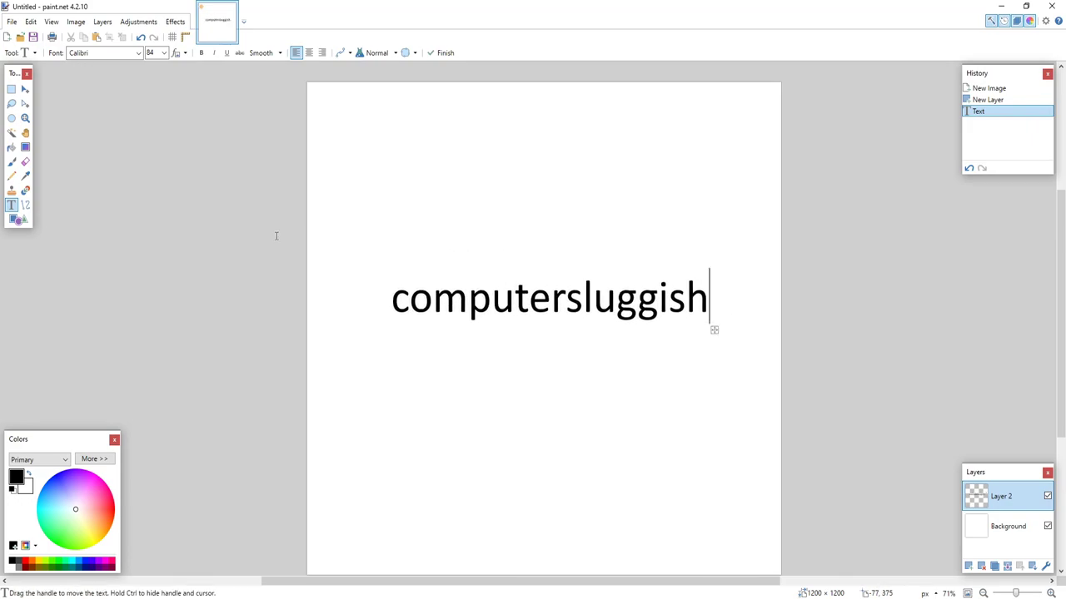
# Change the text font to David CLM and shift it slightly right and down
pyautogui.click(139, 53)
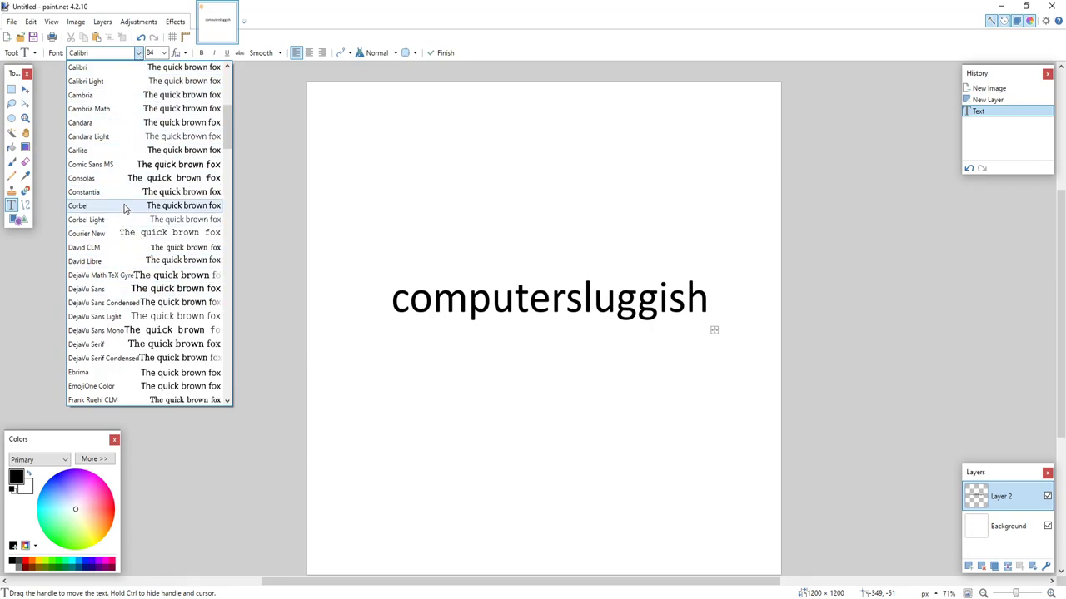
pyautogui.click(123, 252)
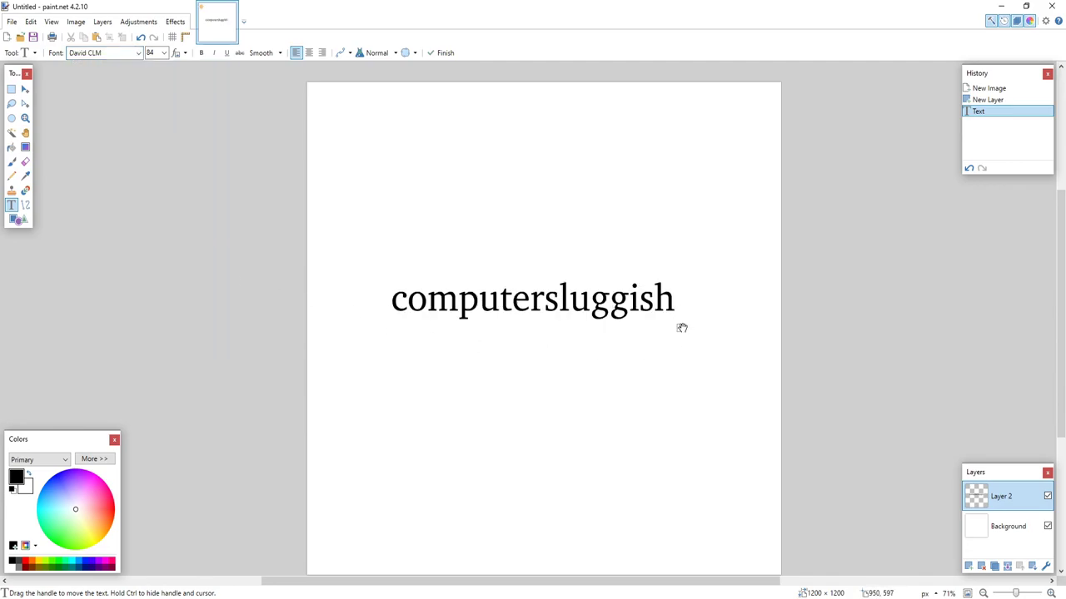
pyautogui.moveTo(681, 326); pyautogui.dragTo(708, 333)
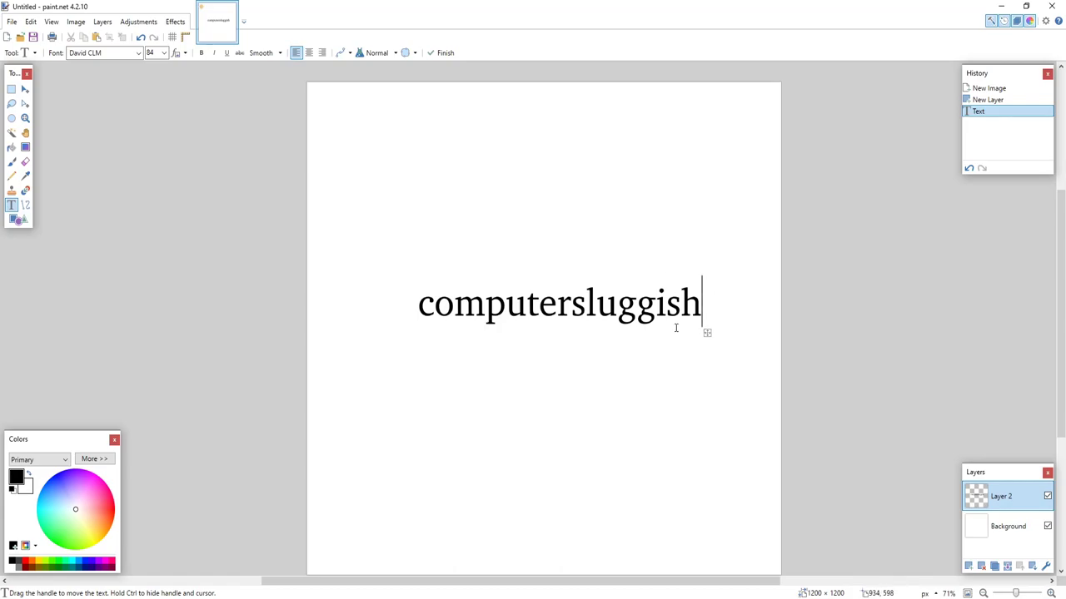
# Remove stray characters, colour the text saturated blue, make it bold, and nudge it left-up
pyautogui.write('hh')
pyautogui.press('BackSpace')
pyautogui.press('BackSpace')
pyautogui.click(60, 492)
pyautogui.moveTo(60, 491); pyautogui.dragTo(47, 481)
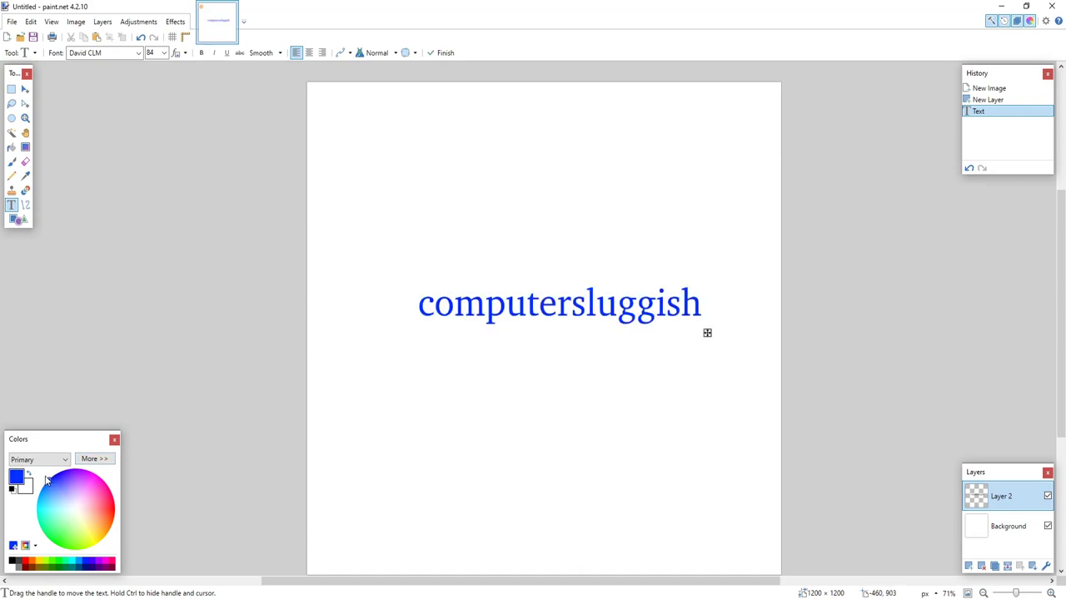
pyautogui.click(201, 55)
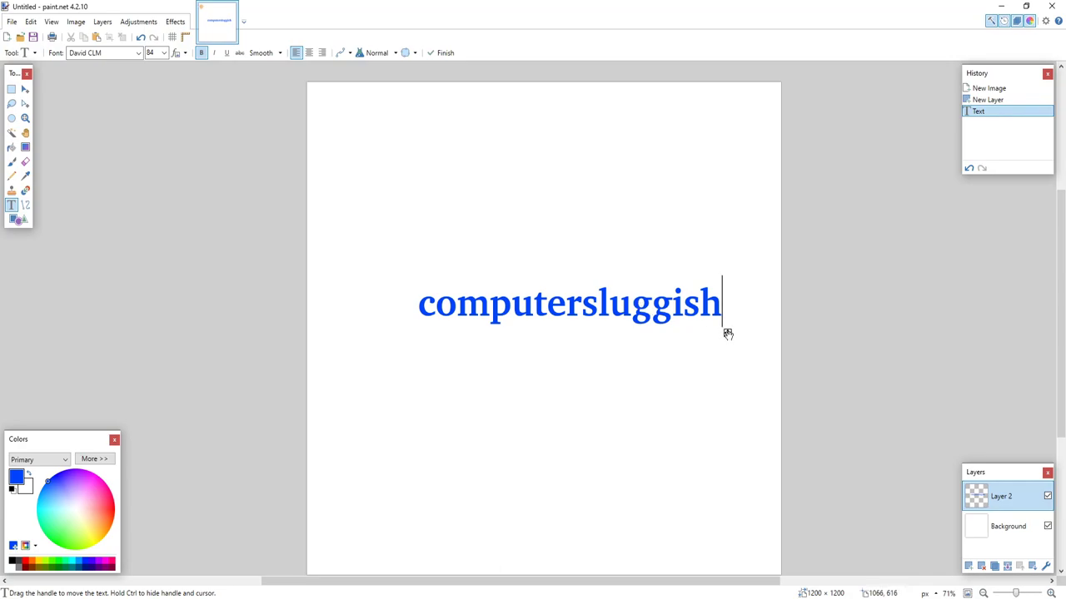
pyautogui.moveTo(726, 334); pyautogui.dragTo(703, 327)
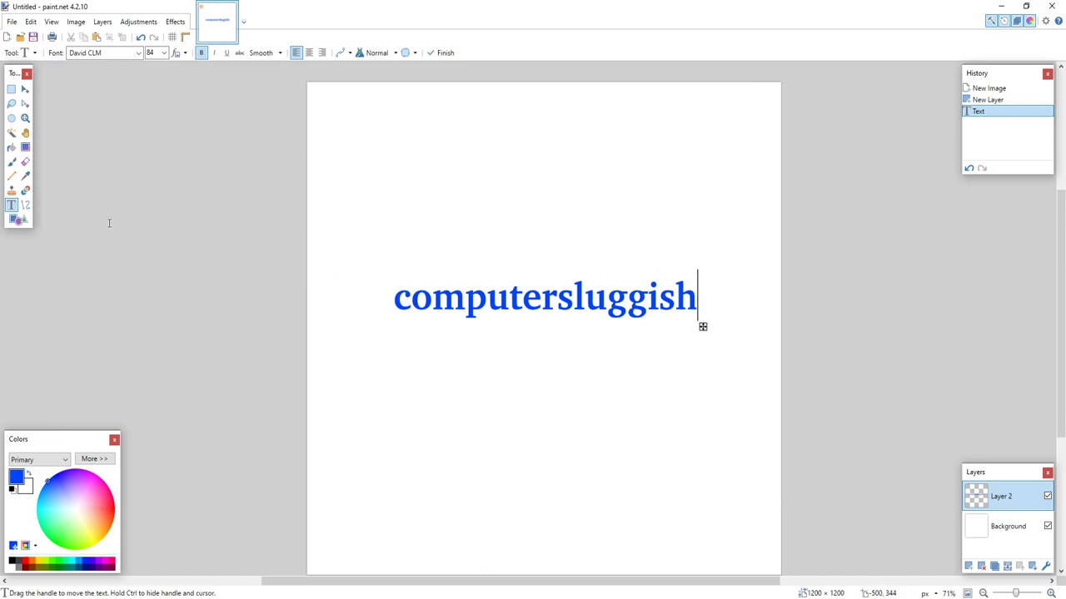
# Hide the white Background layer and reposition the blue text near the canvas centre
pyautogui.click(26, 90)
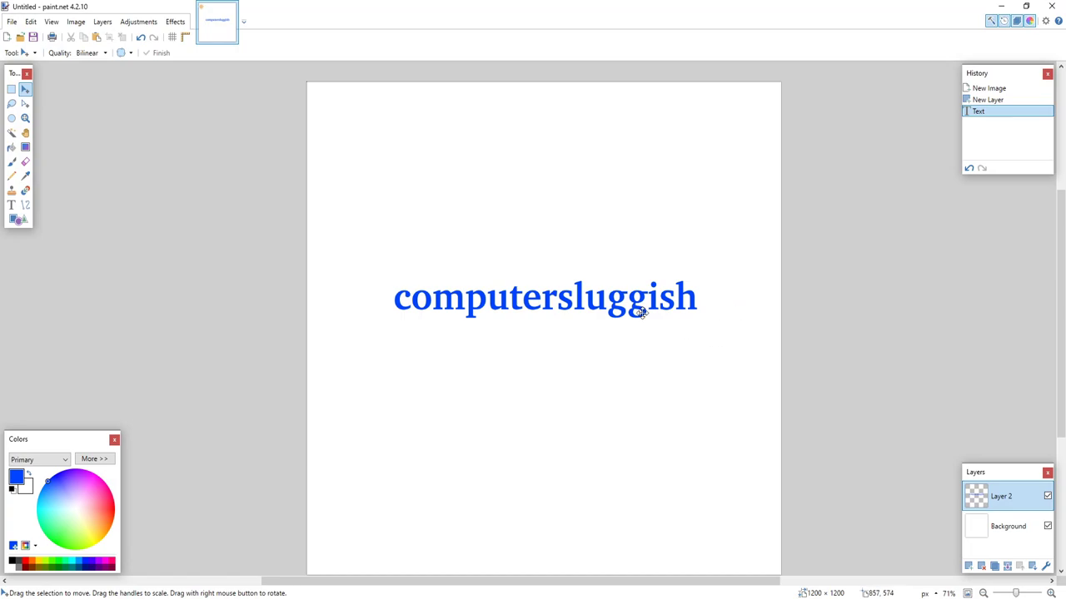
pyautogui.moveTo(575, 297); pyautogui.dragTo(583, 248)
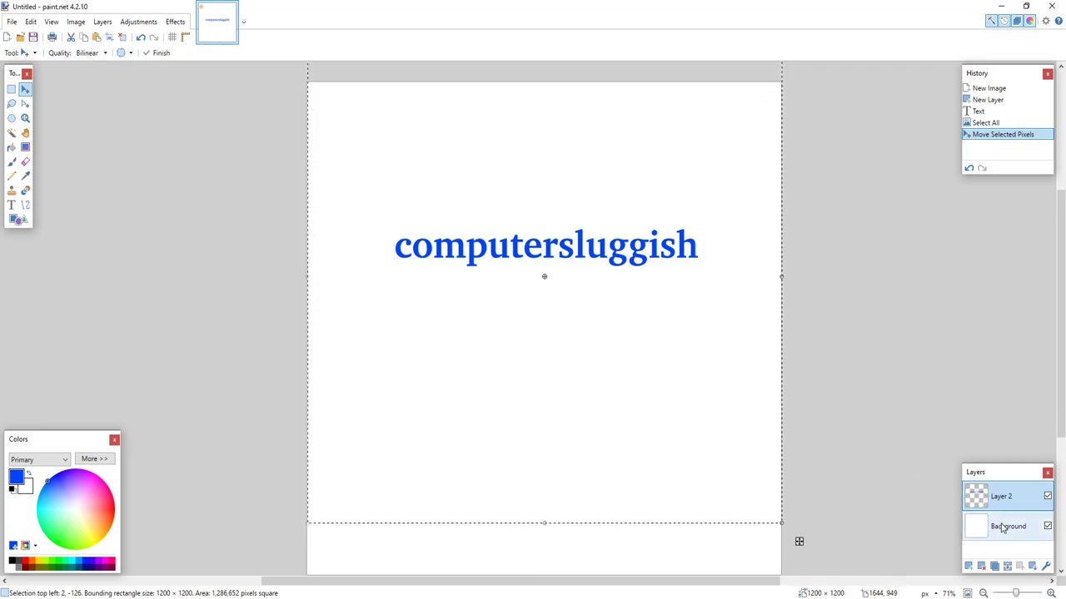
pyautogui.click(1047, 530)
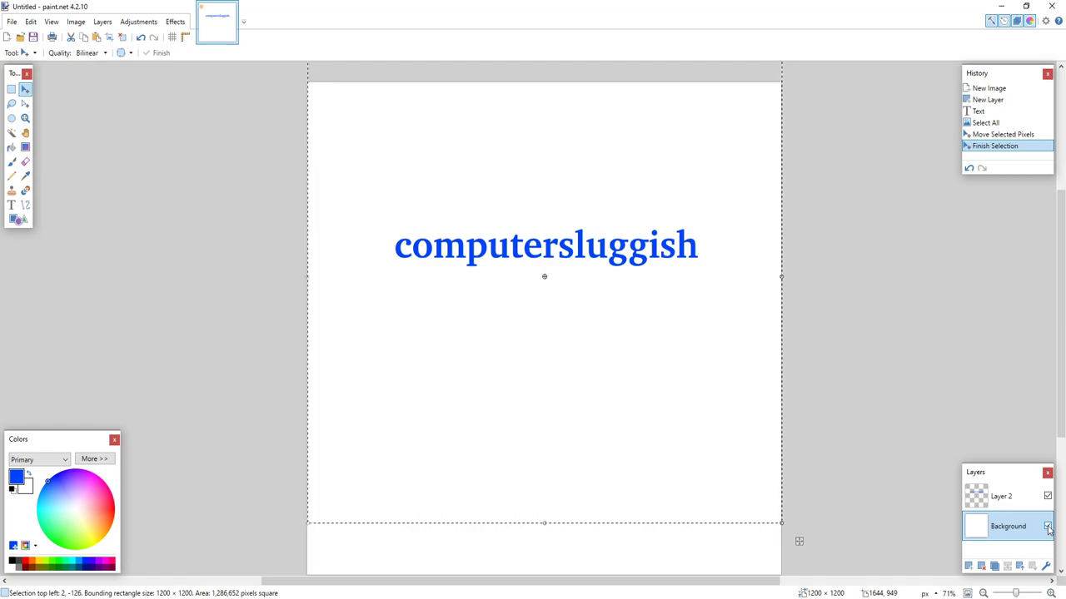
pyautogui.click(1047, 527)
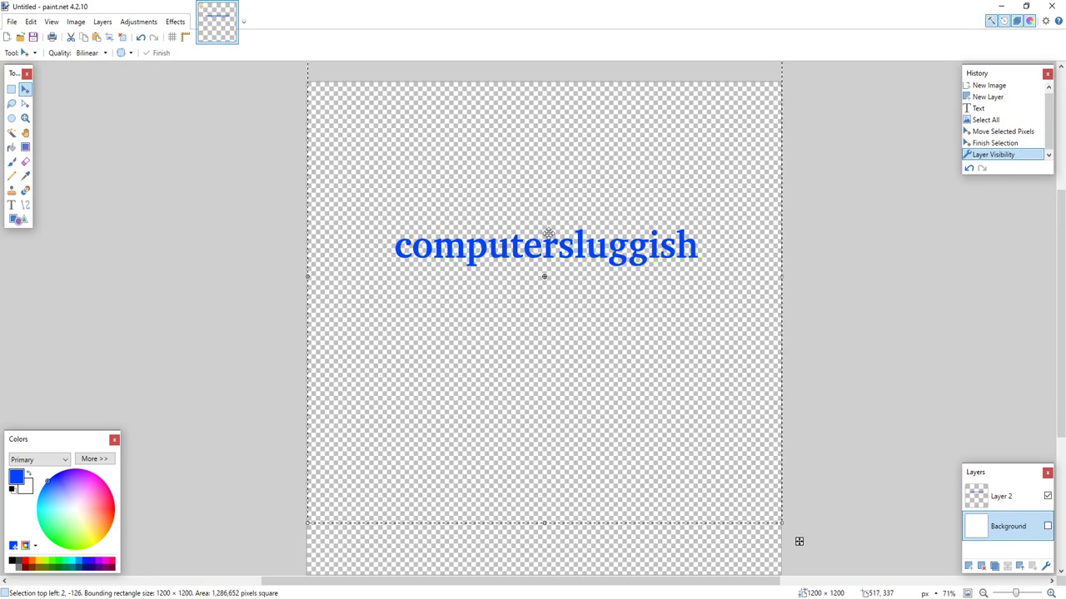
pyautogui.click(999, 495)
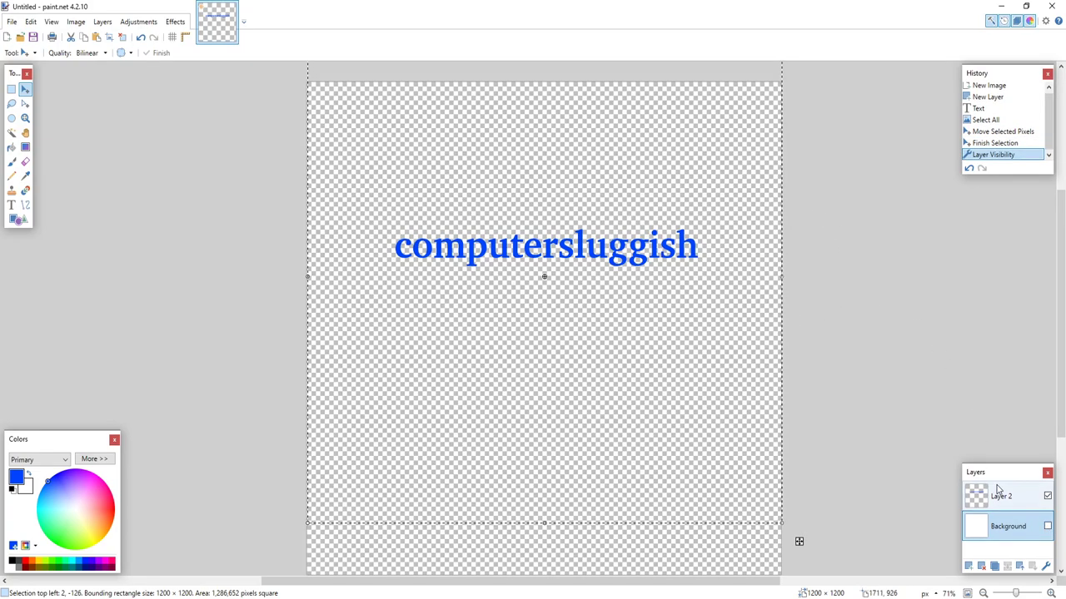
pyautogui.moveTo(559, 223); pyautogui.dragTo(565, 278)
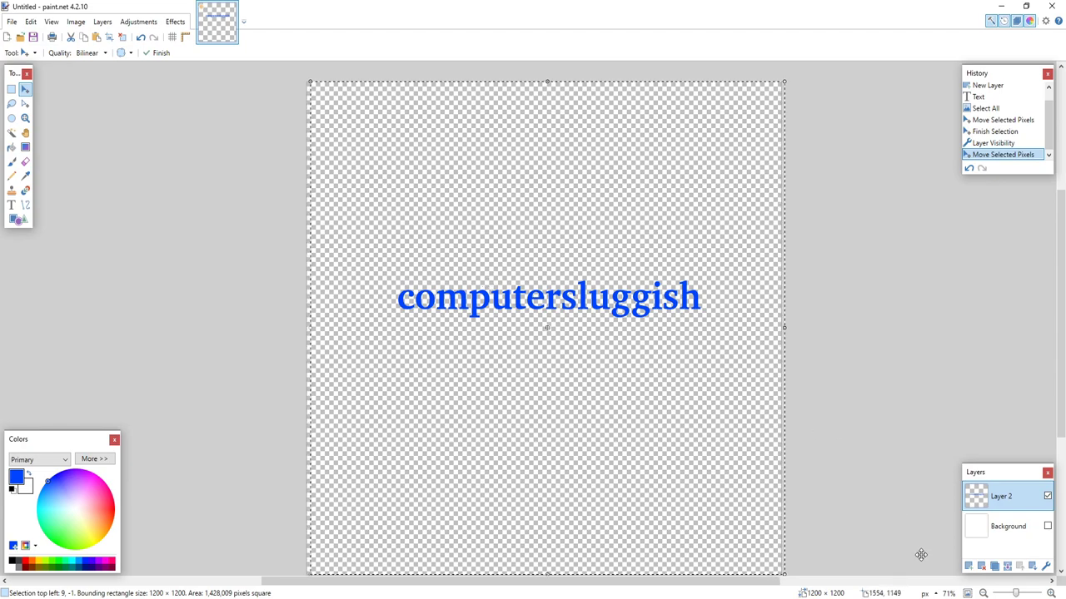
# Add an empty Layer 3 above the text layer and clear the selection
pyautogui.click(969, 567)
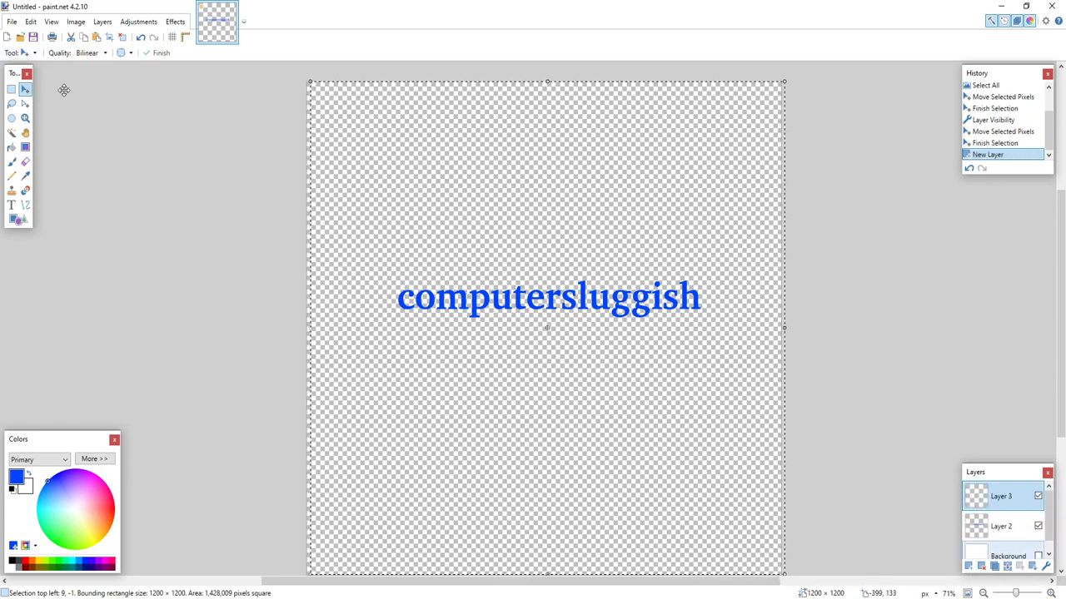
pyautogui.click(196, 155)
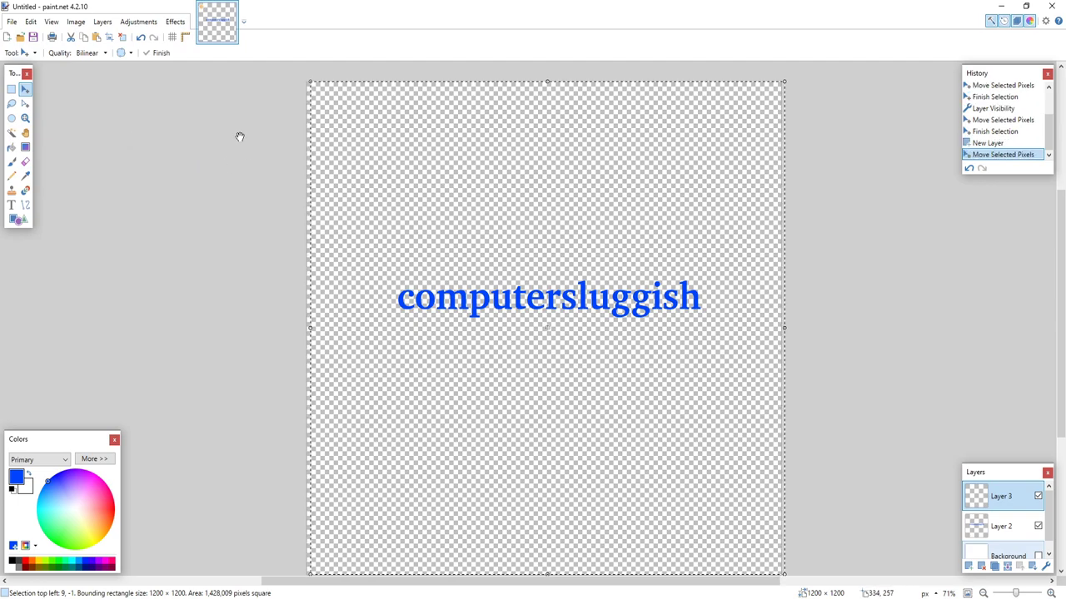
pyautogui.click(12, 90)
pyautogui.click(246, 148)
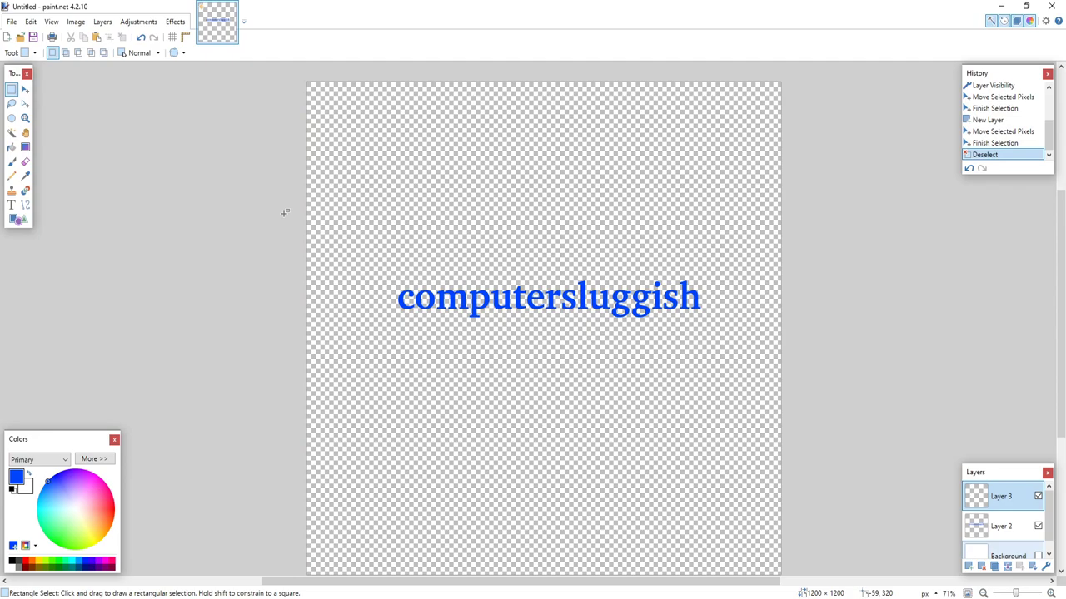
# Set the Shapes tool to Draw Filled Shape with red as the drawing colour
pyautogui.click(24, 222)
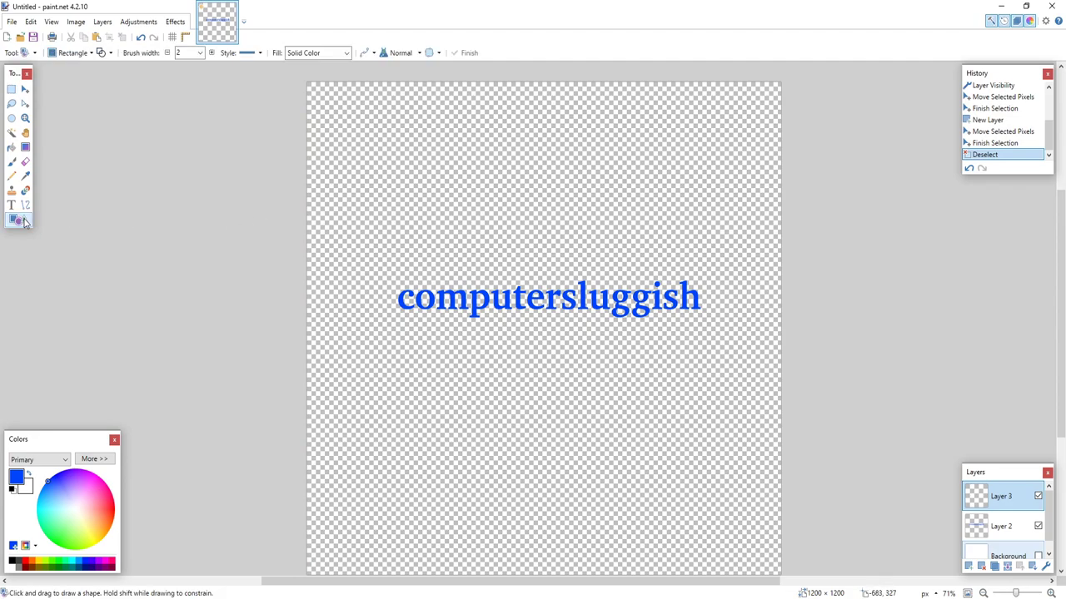
pyautogui.click(110, 53)
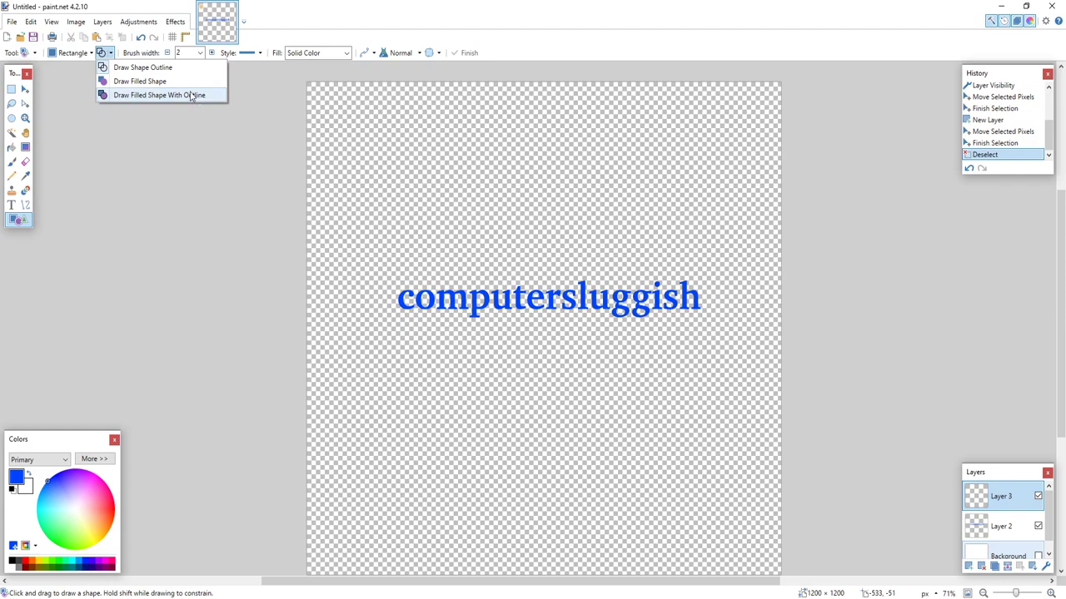
pyautogui.click(188, 82)
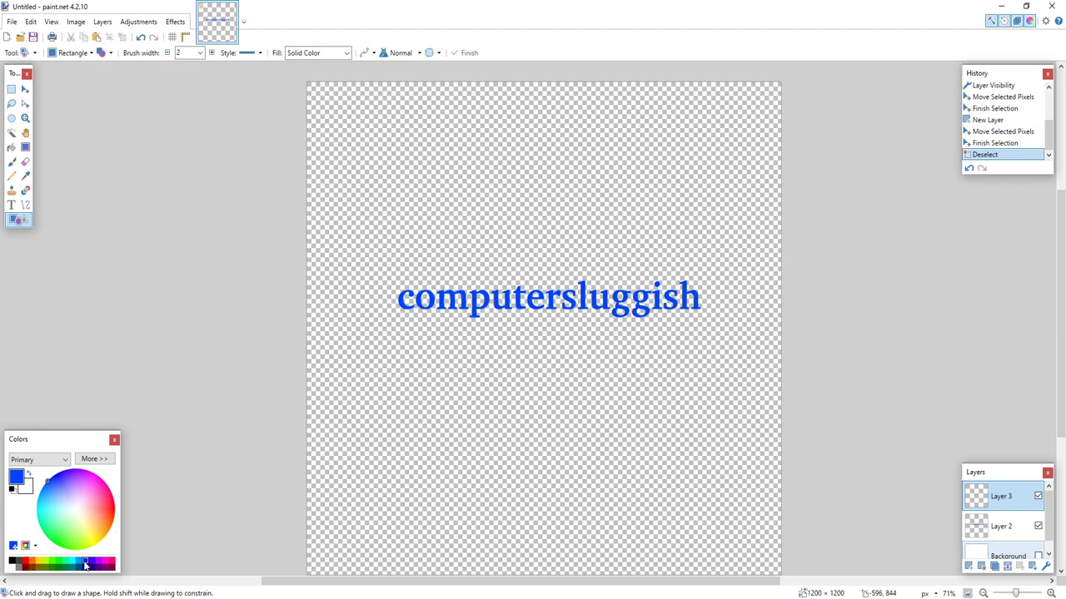
pyautogui.click(28, 563)
# Draw a red rectangle across the blue text on Layer 3 and commit it
pyautogui.moveTo(391, 278)
pyautogui.mouseDown()
pyautogui.moveTo(476, 333)
pyautogui.moveTo(602, 349)
pyautogui.moveTo(714, 326)
pyautogui.mouseUp()
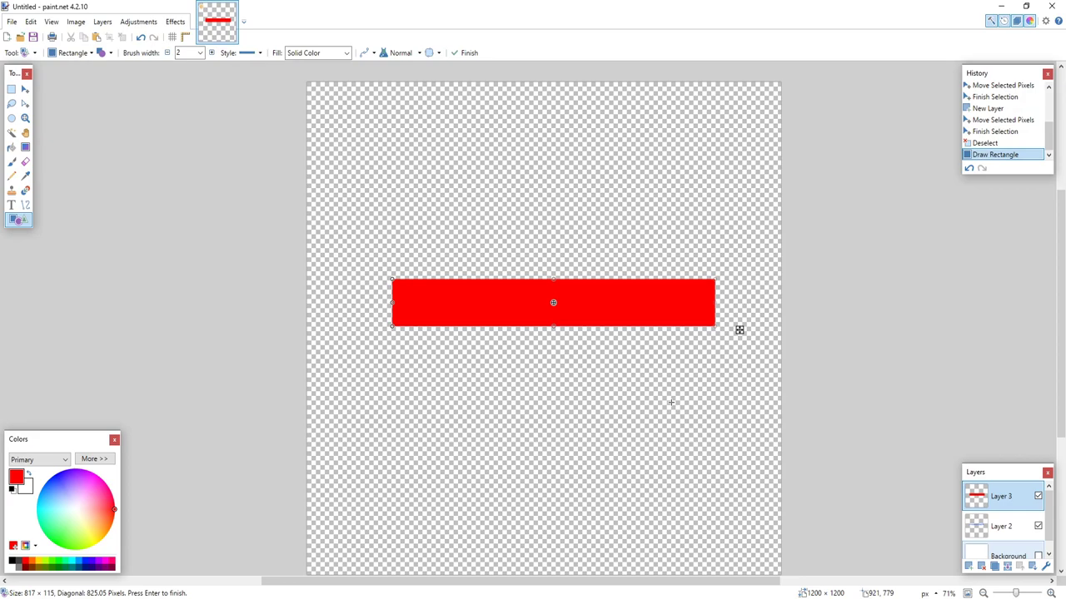
pyautogui.click(12, 90)
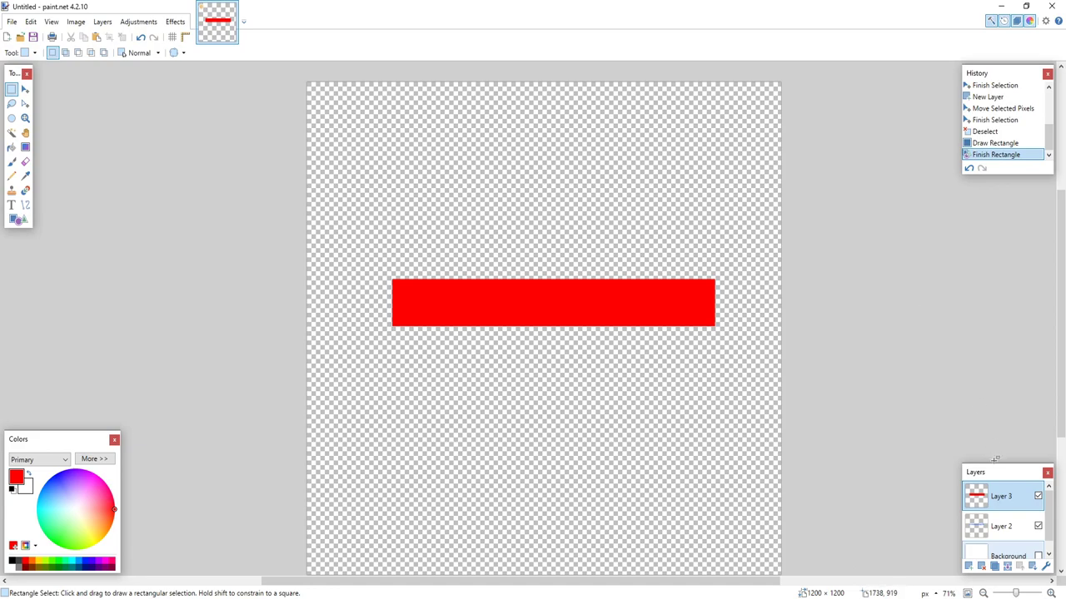
# Move Layer 3 below Layer 2 so the text shows above the rectangle
pyautogui.moveTo(994, 463); pyautogui.dragTo(998, 319)
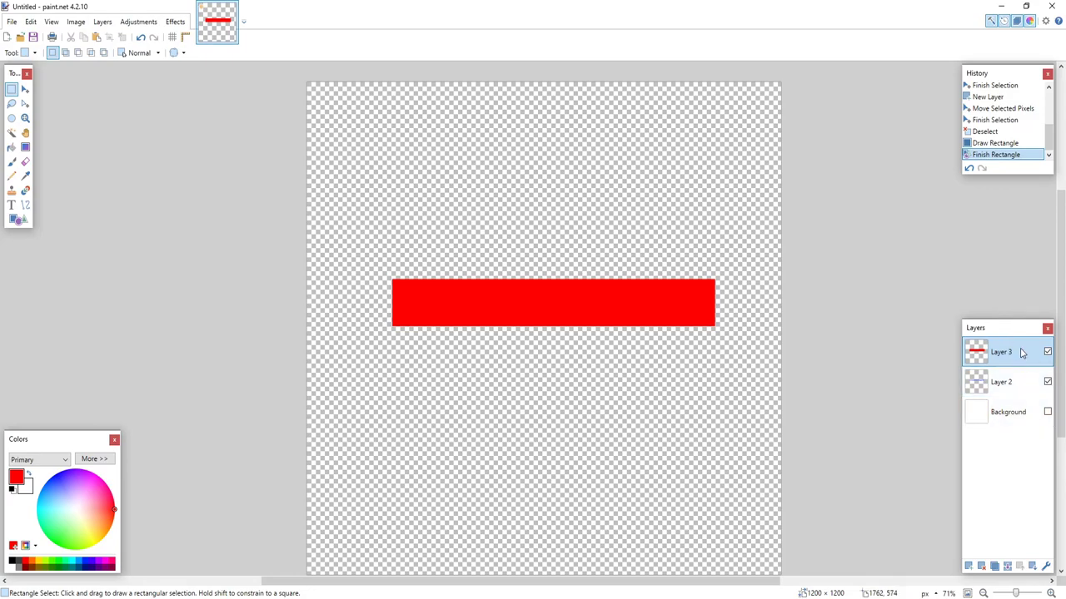
pyautogui.moveTo(1022, 352)
pyautogui.mouseDown()
pyautogui.moveTo(1023, 370)
pyautogui.moveTo(1022, 355)
pyautogui.mouseUp()
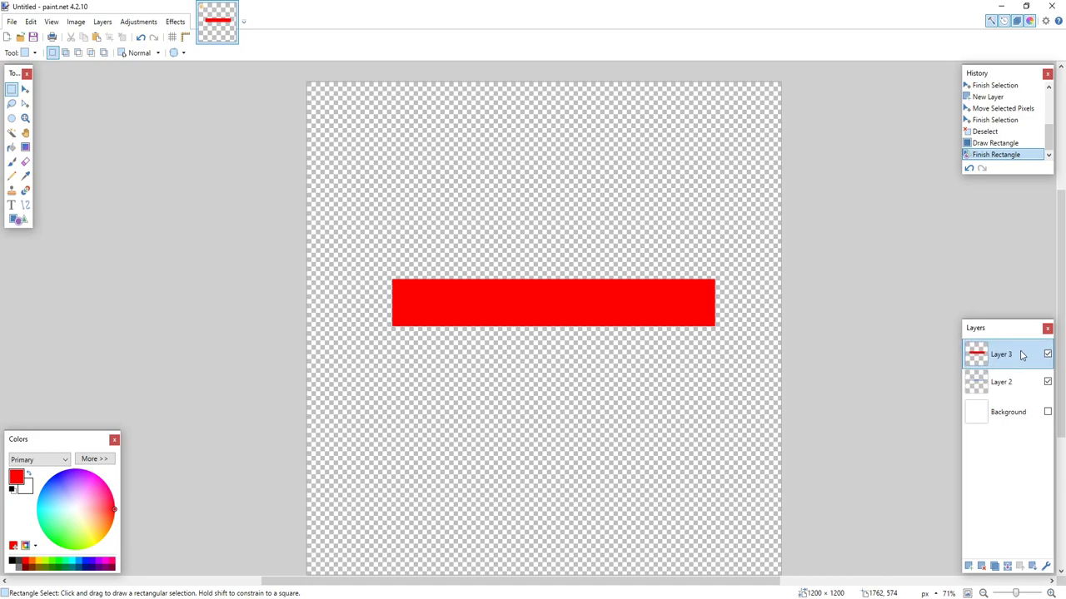
pyautogui.moveTo(1022, 354); pyautogui.dragTo(1023, 383)
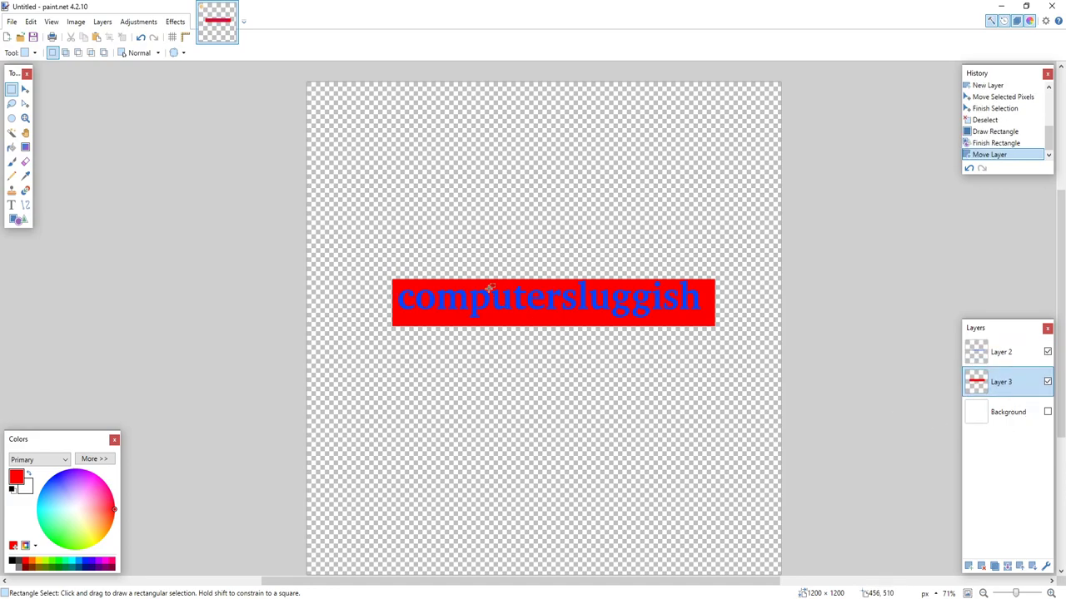
# Select all on Layer 2, nudge the text right and down onto the rectangle, then deselect
pyautogui.click(1014, 350)
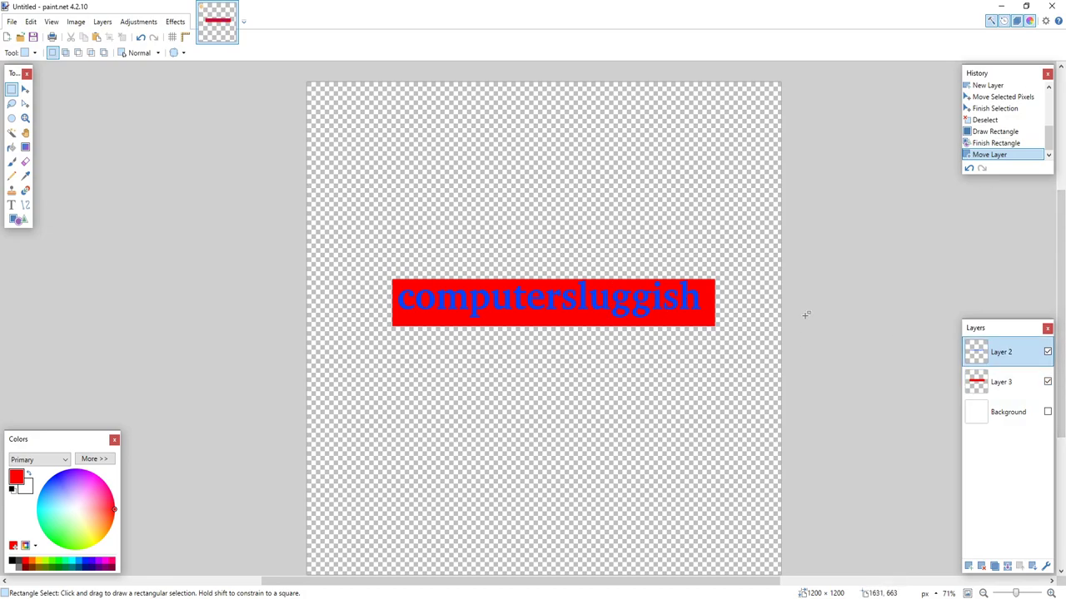
pyautogui.click(26, 90)
pyautogui.hotkey('ctrl', 'a')
pyautogui.moveTo(563, 300); pyautogui.dragTo(572, 304)
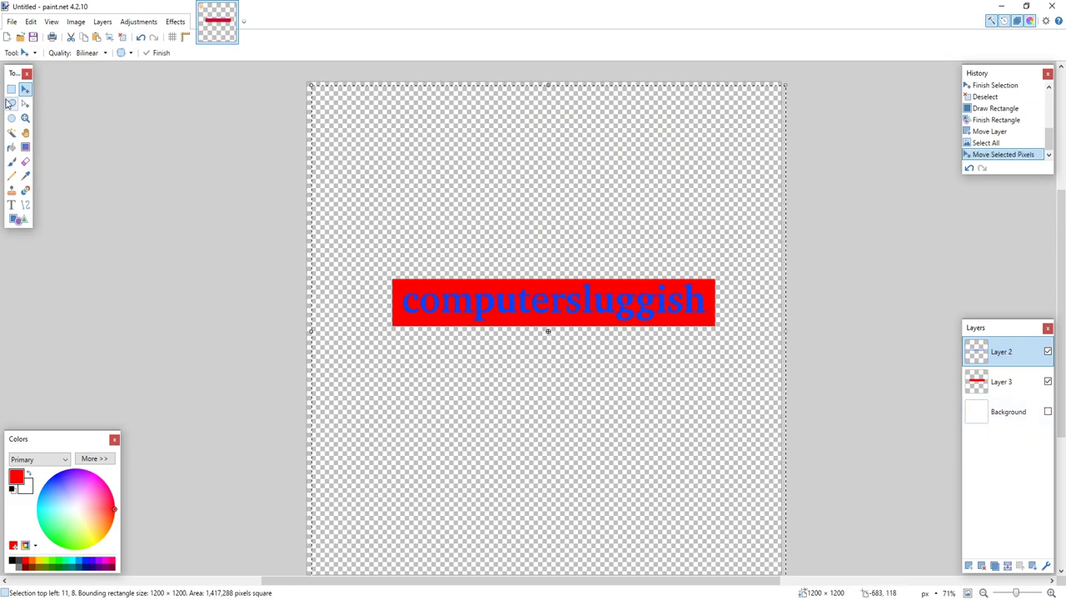
pyautogui.press('s')
pyautogui.hotkey('ctrl', 'd')
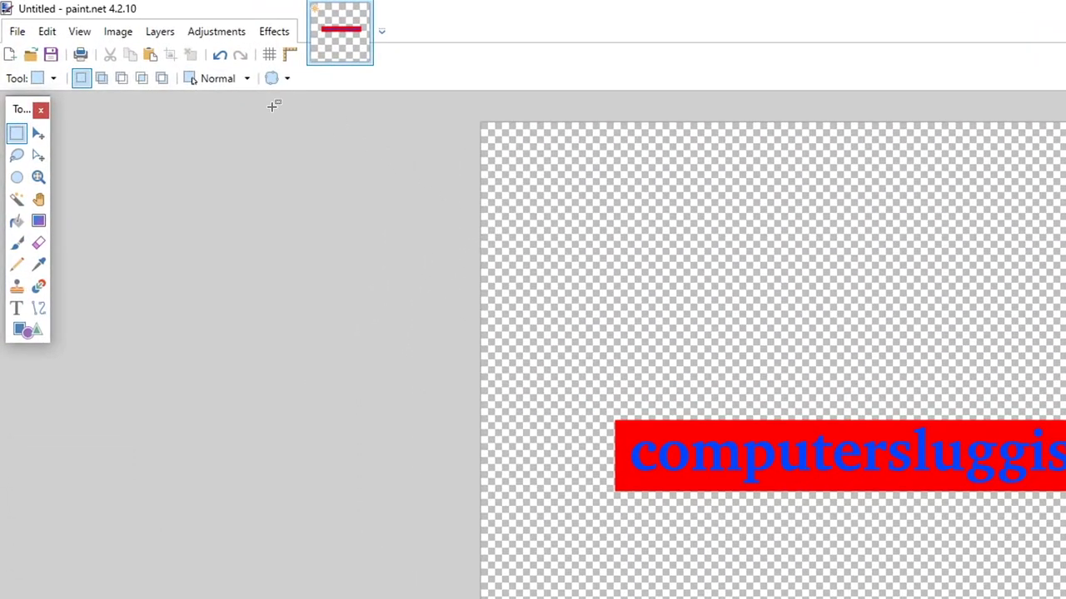
# Save the image in paint.net format as Untitled.pdn in the Pictures folder
pyautogui.click(17, 33)
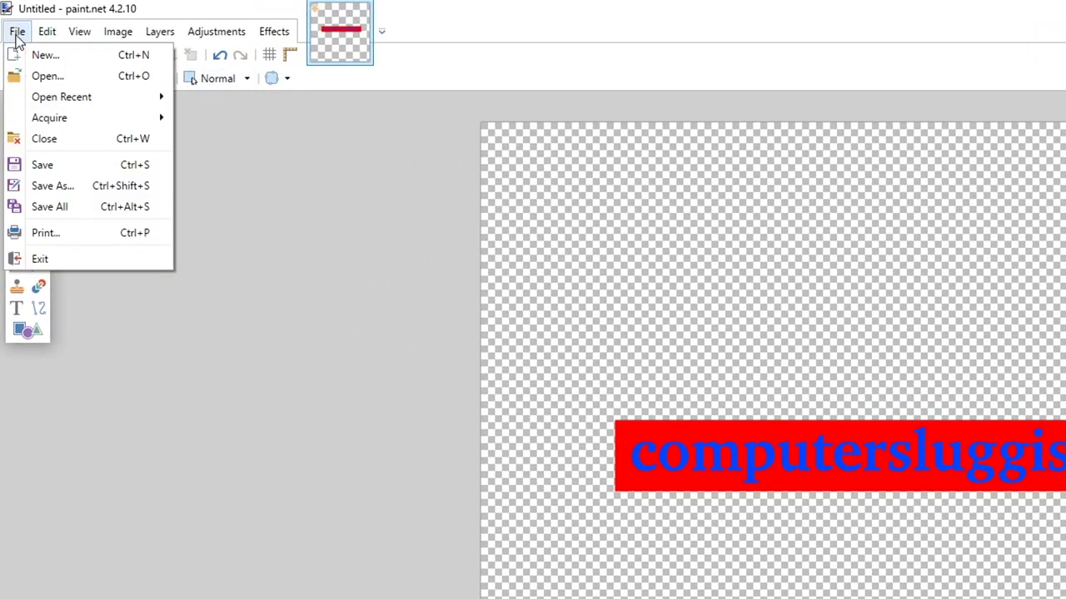
pyautogui.click(94, 195)
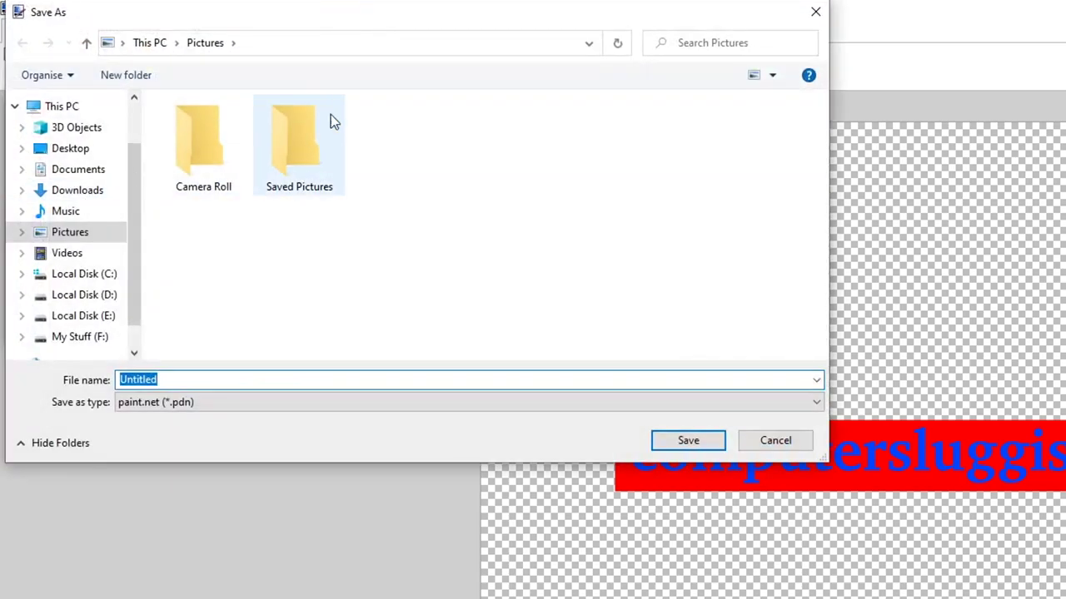
pyautogui.moveTo(333, 11); pyautogui.dragTo(364, 53)
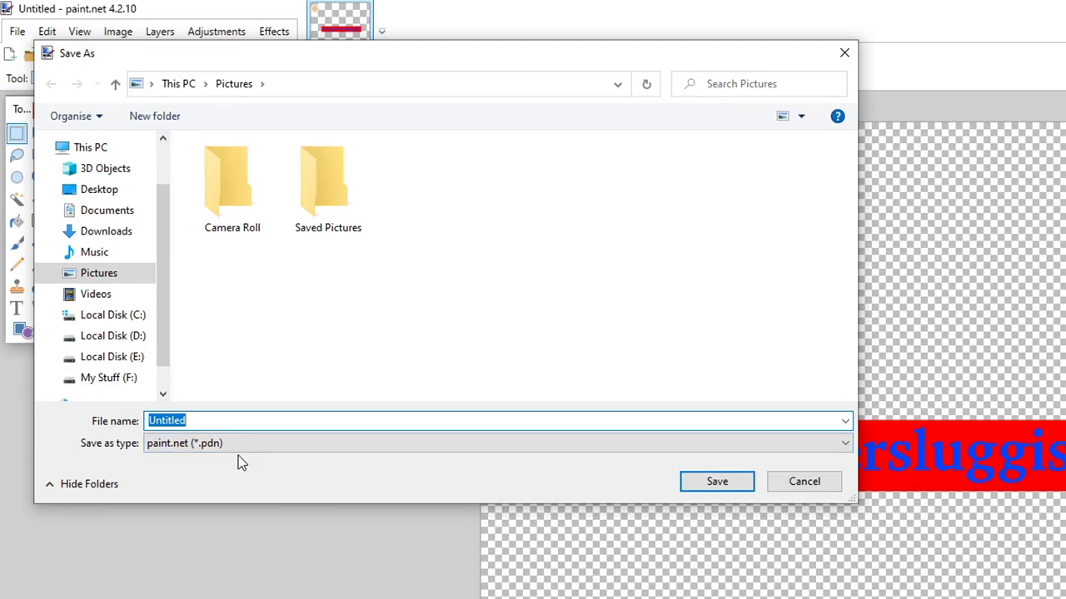
pyautogui.click(717, 486)
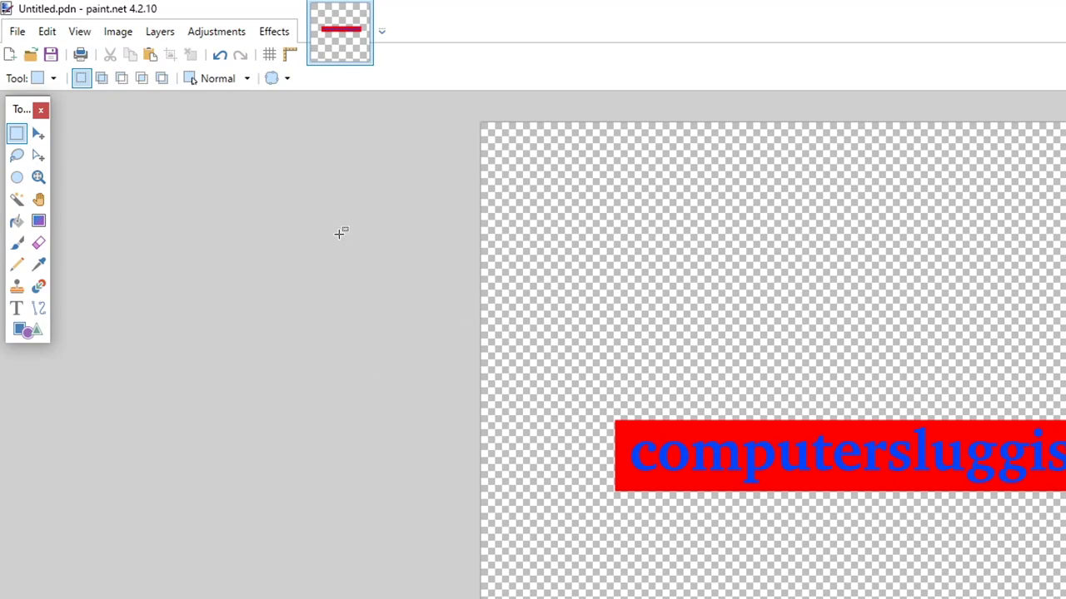
pyautogui.click(21, 36)
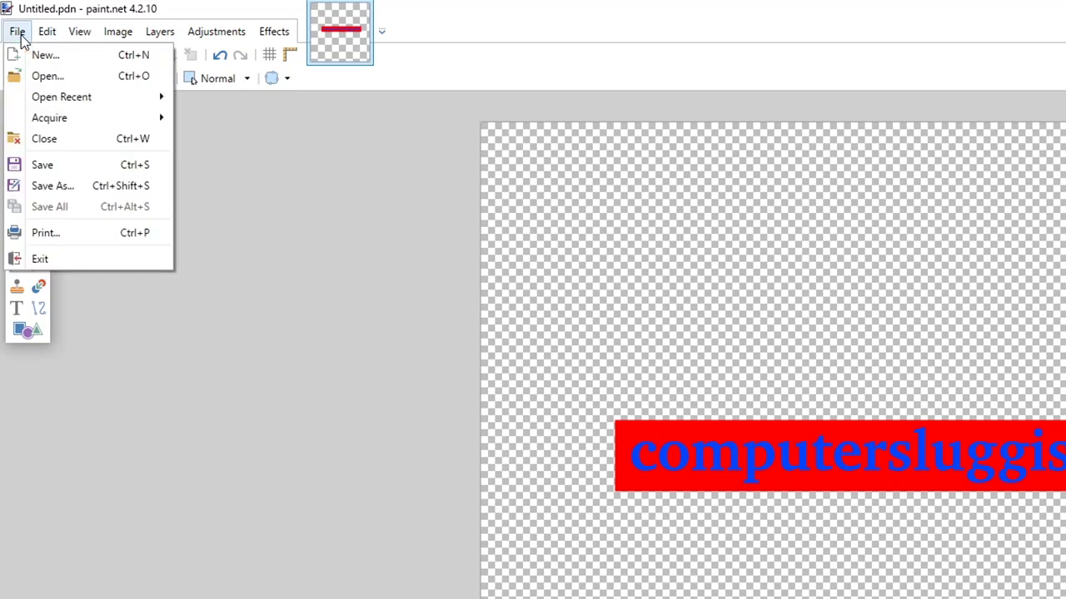
# Export a copy as Untitled.png to the Desktop with default PNG settings, flattening the layers
pyautogui.click(72, 188)
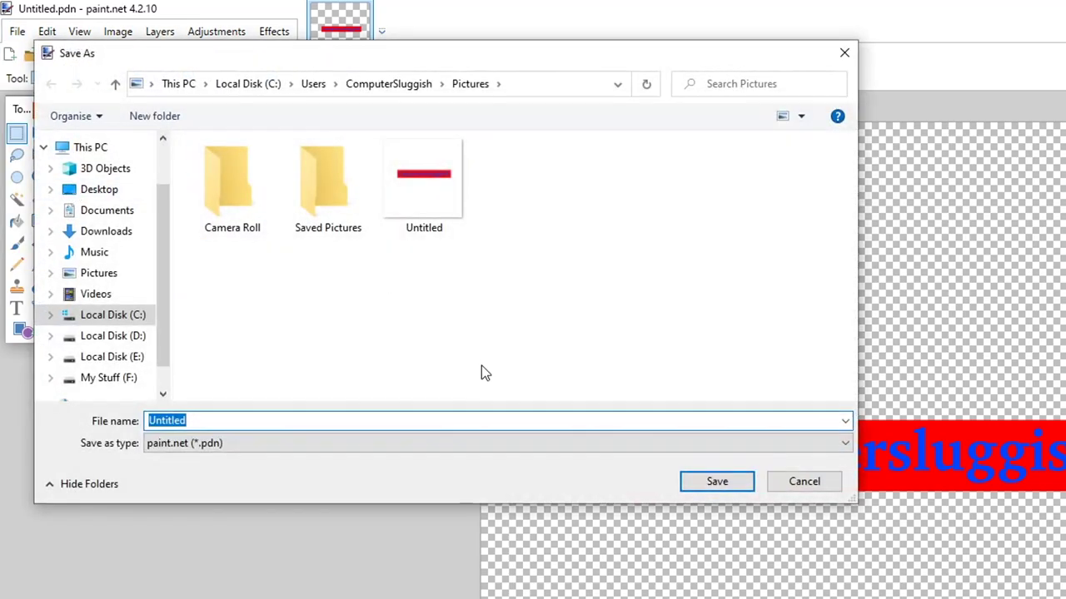
pyautogui.click(219, 445)
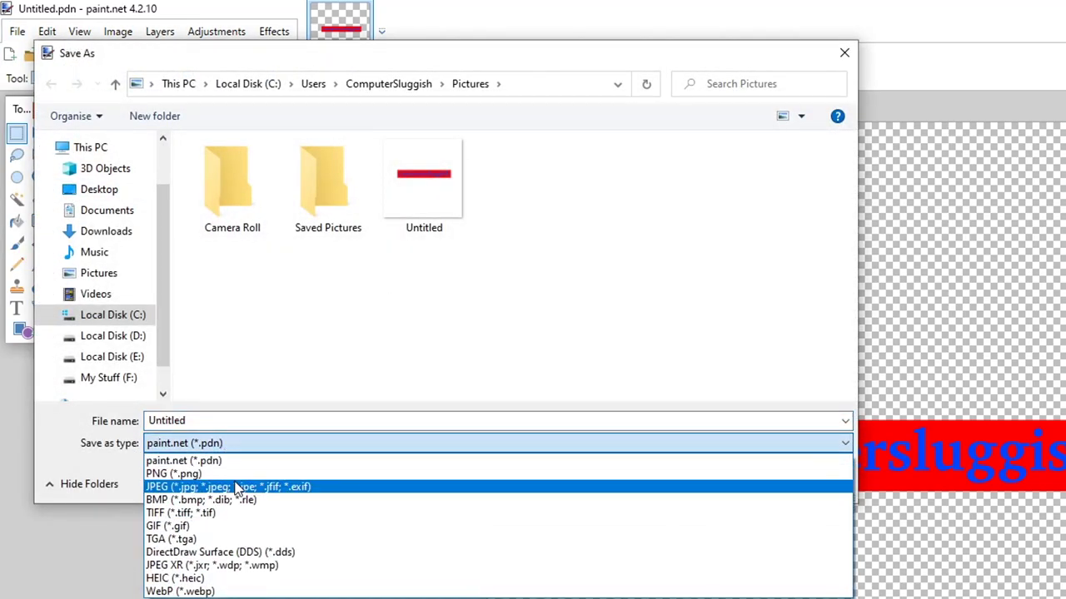
pyautogui.click(246, 474)
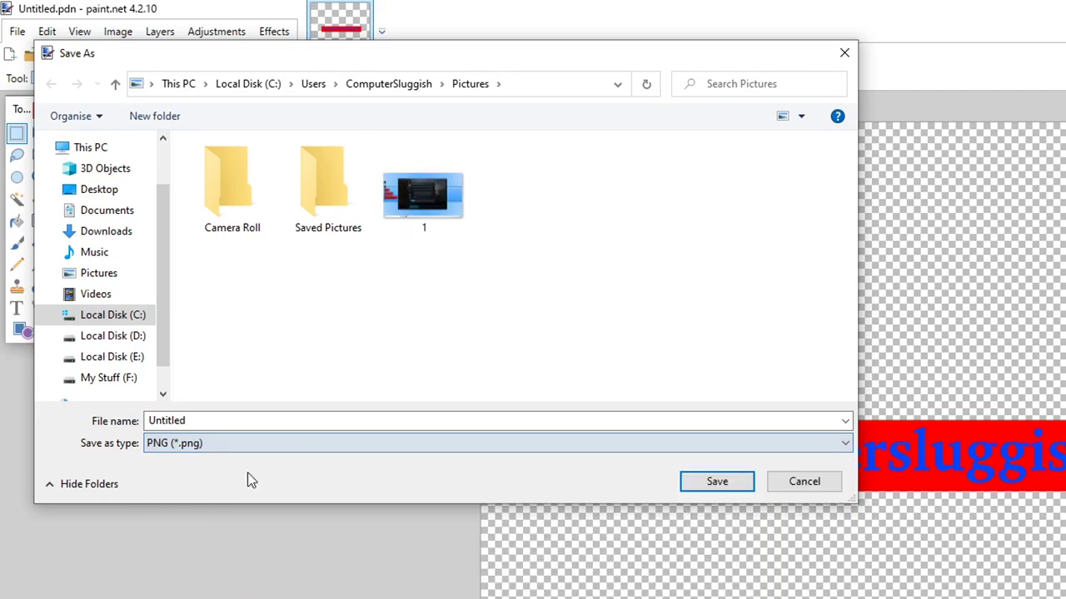
pyautogui.click(93, 189)
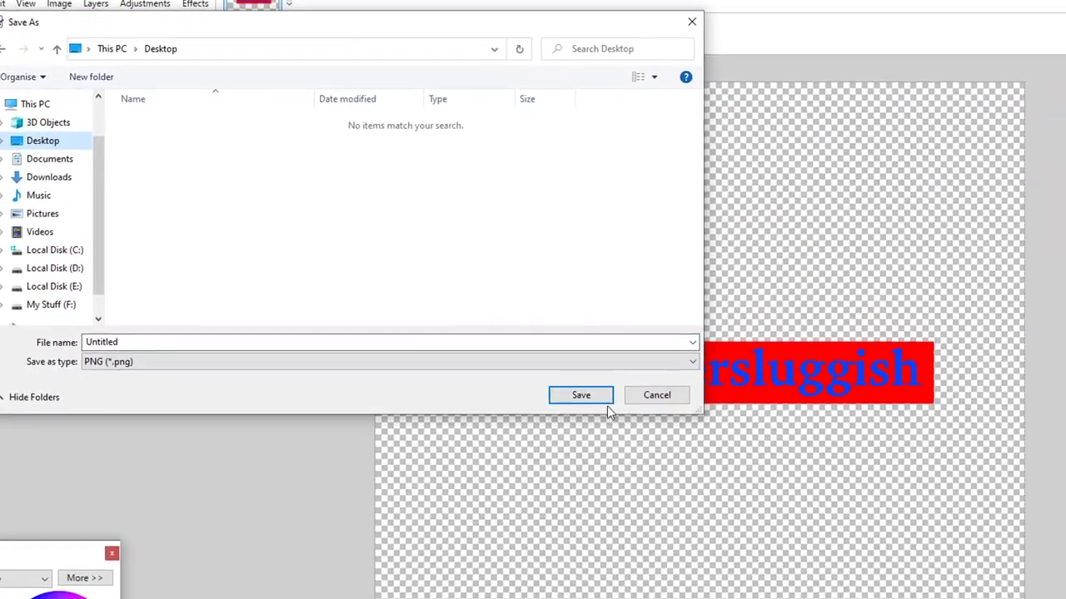
pyautogui.click(726, 487)
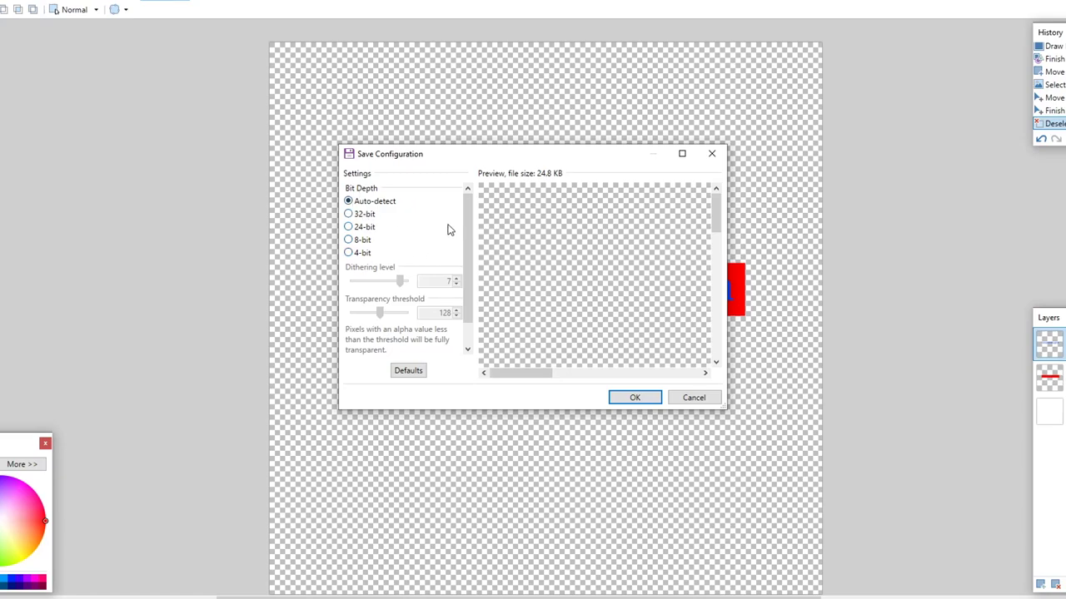
pyautogui.click(634, 399)
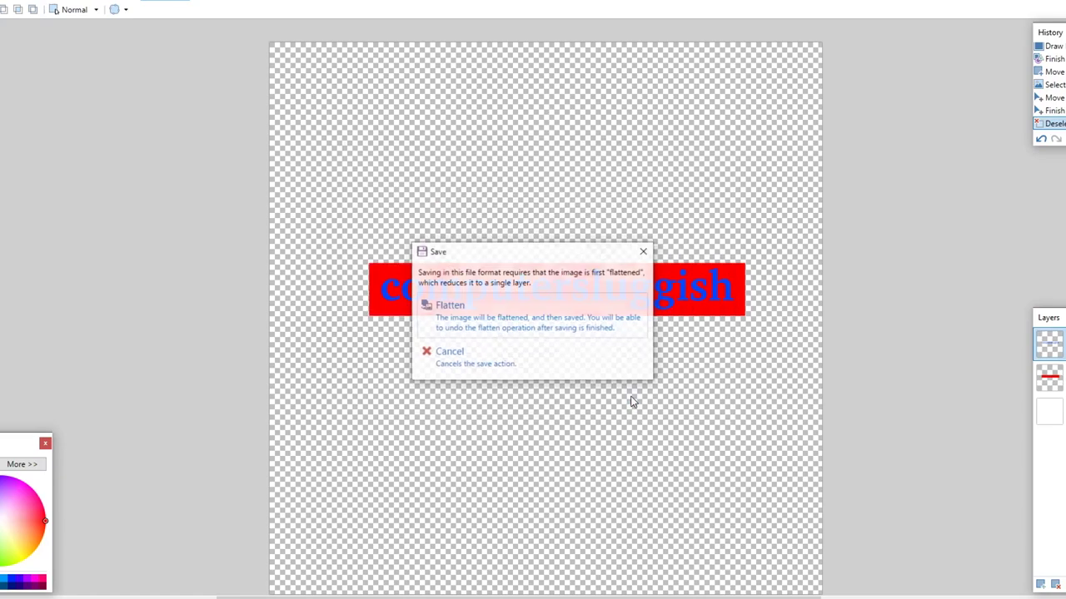
pyautogui.click(556, 317)
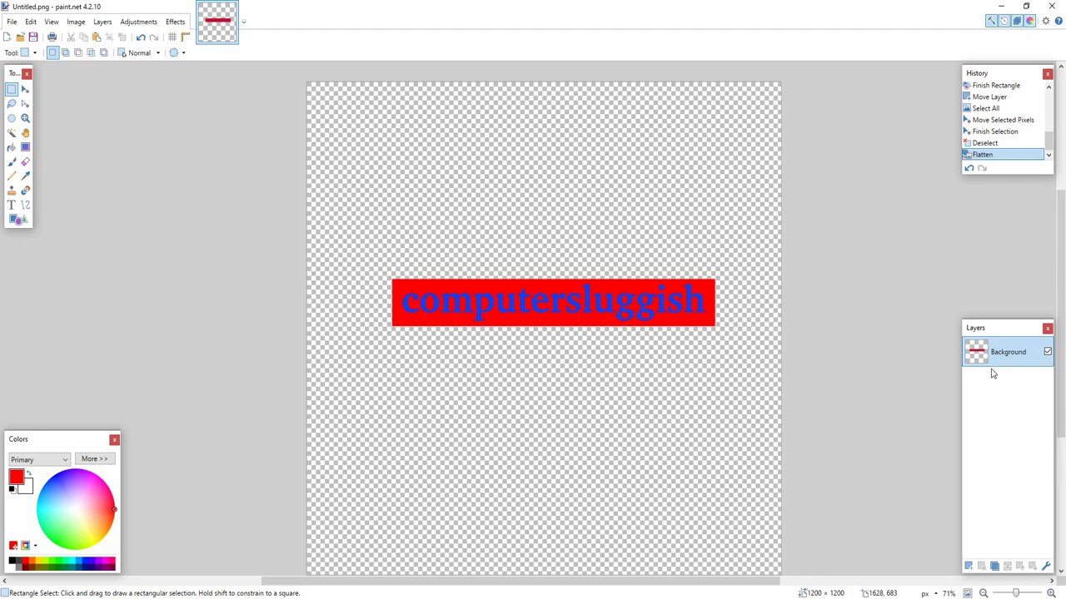
# Reopen the layered Untitled.pdn from Pictures, then minimize paint.net to show the desktop
pyautogui.click(12, 21)
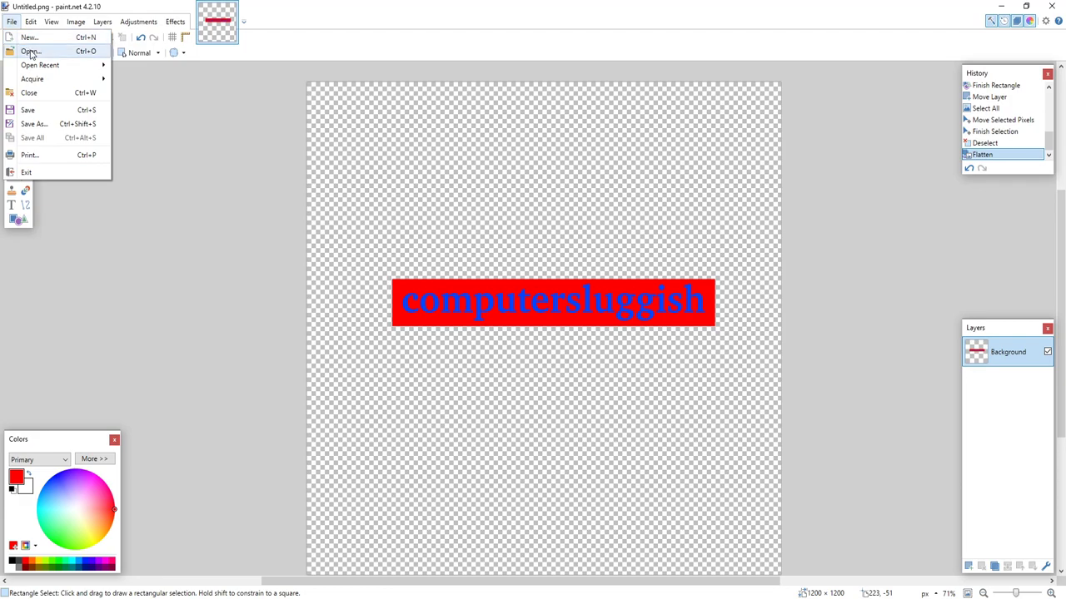
pyautogui.click(31, 51)
pyautogui.click(162, 139)
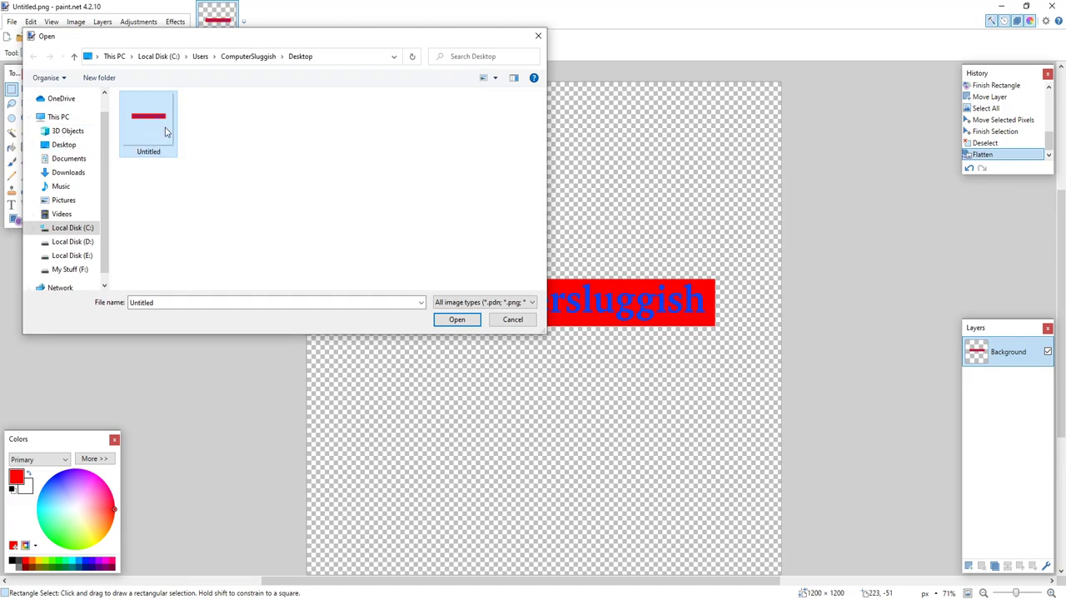
pyautogui.click(69, 201)
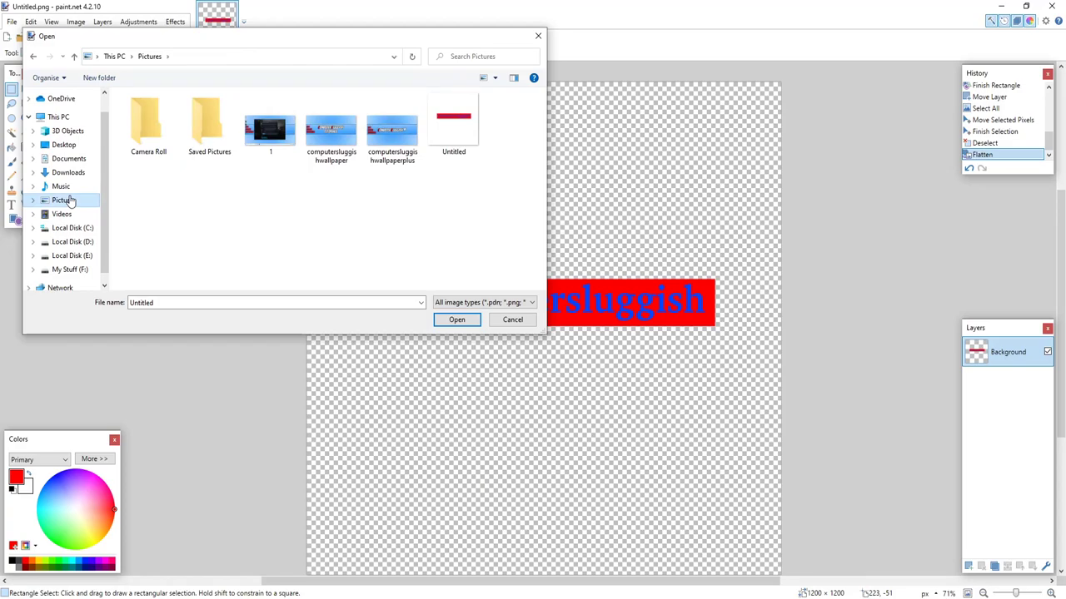
pyautogui.click(454, 133)
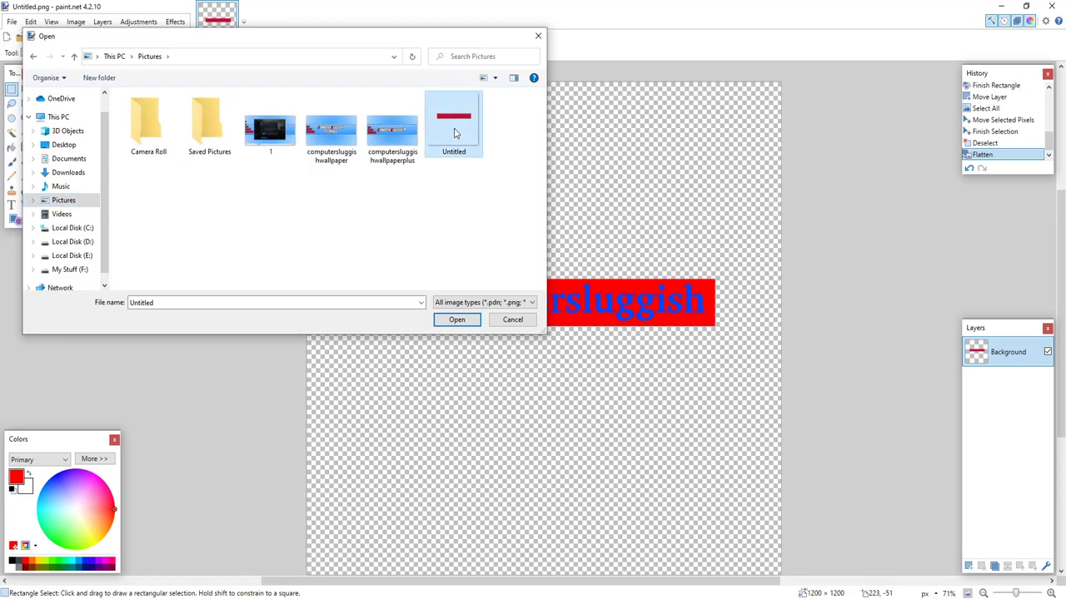
pyautogui.click(457, 320)
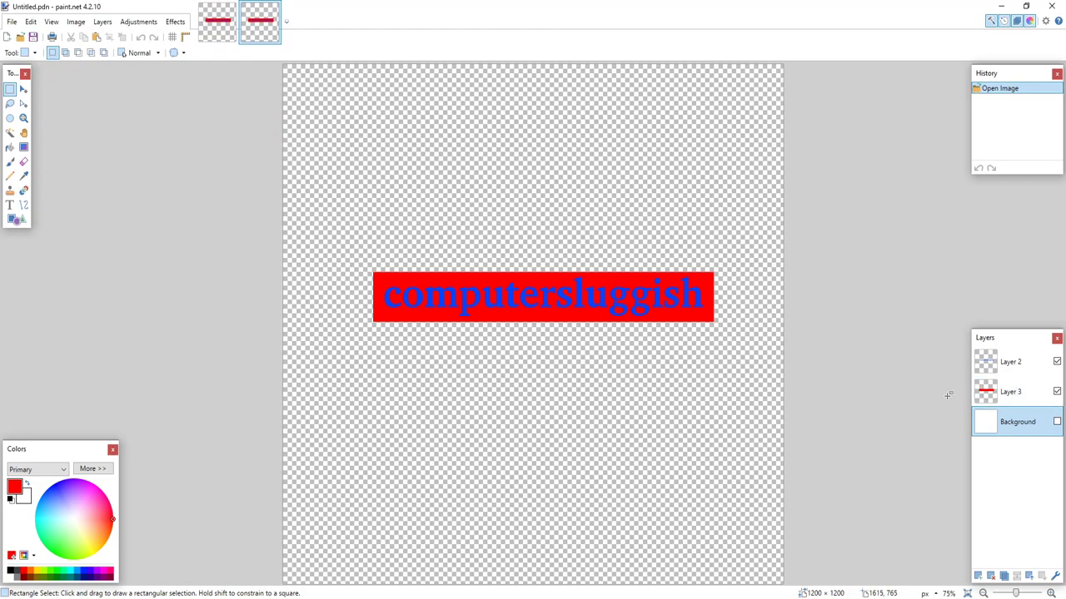
pyautogui.click(1000, 6)
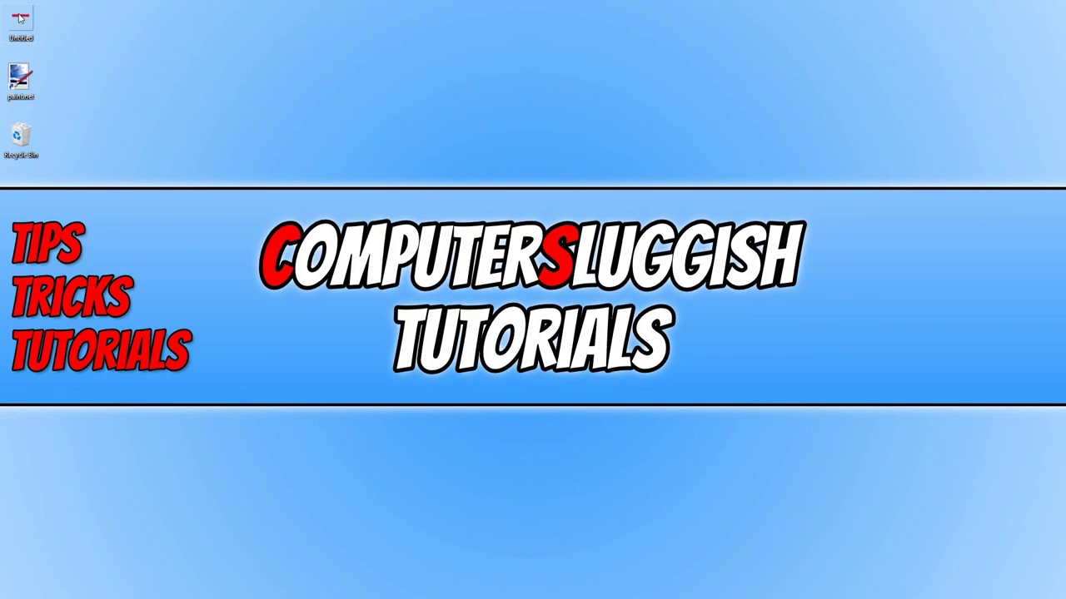
# Open the exported Untitled PNG from its desktop icon, bringing up the app chooser
pyautogui.doubleClick(23, 25)
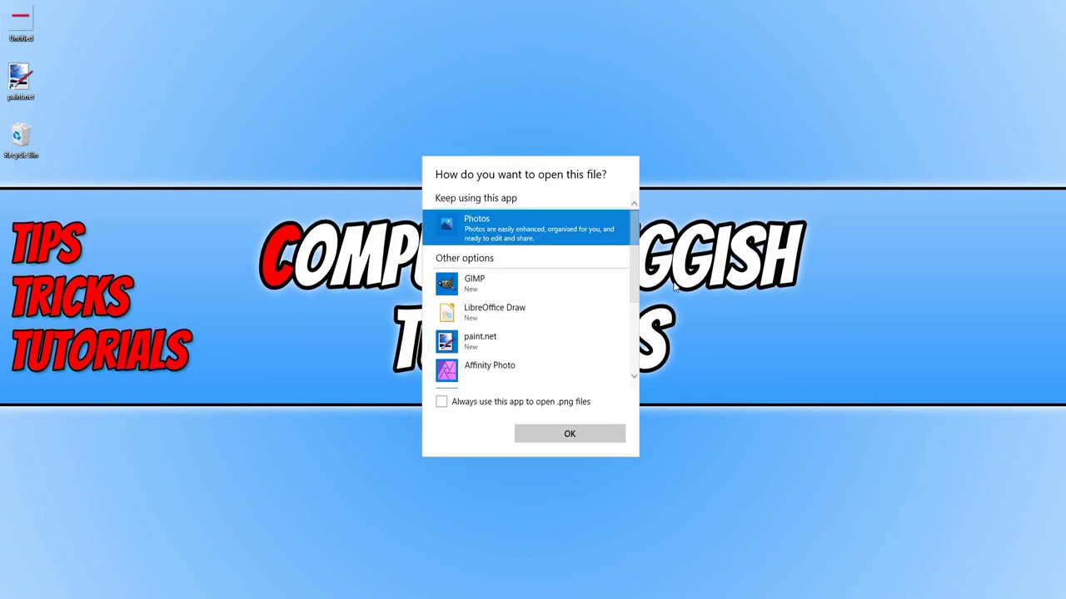